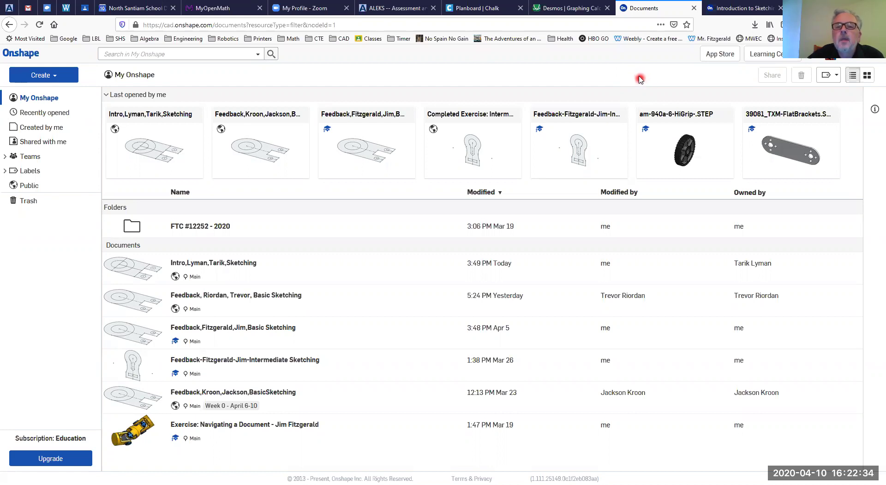
- Check the Step 1 slide of the Basic Sketching exercise, and create a new document named Basic Sketching
{"action": "left_click", "coordinate": [732, 10]}
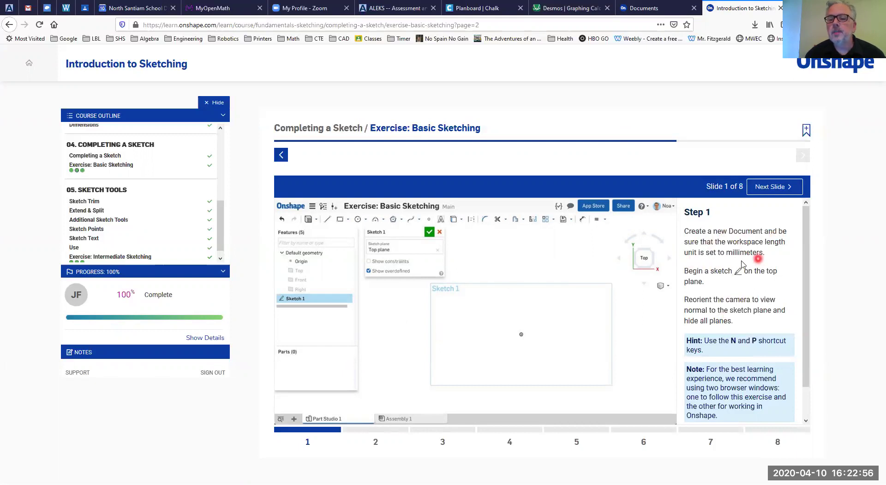
{"action": "left_click", "coordinate": [653, 8]}
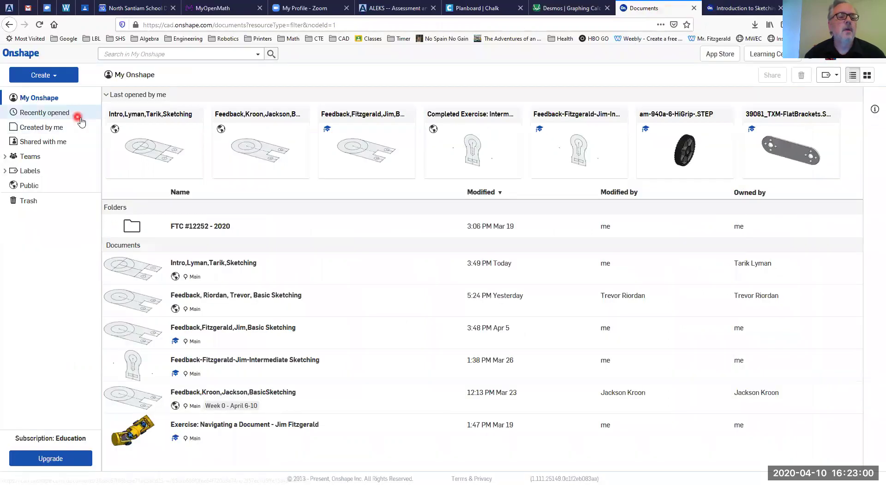
{"action": "left_click", "coordinate": [42, 76]}
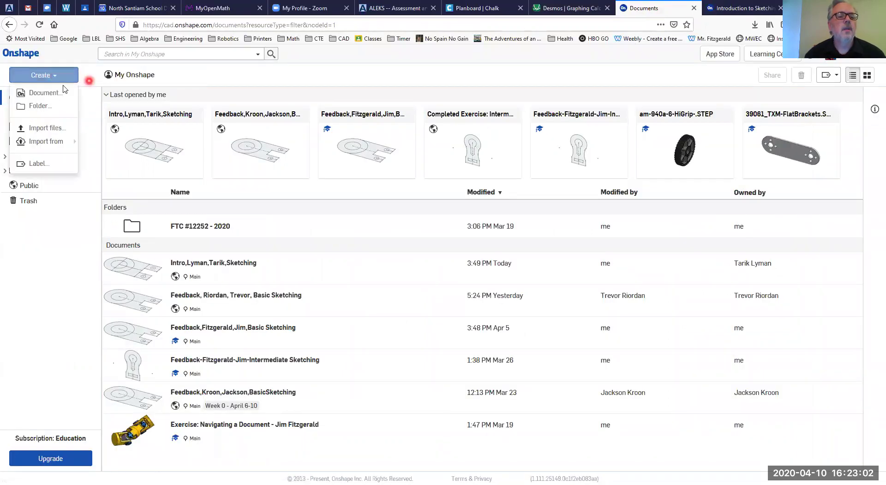
{"action": "left_click", "coordinate": [43, 91]}
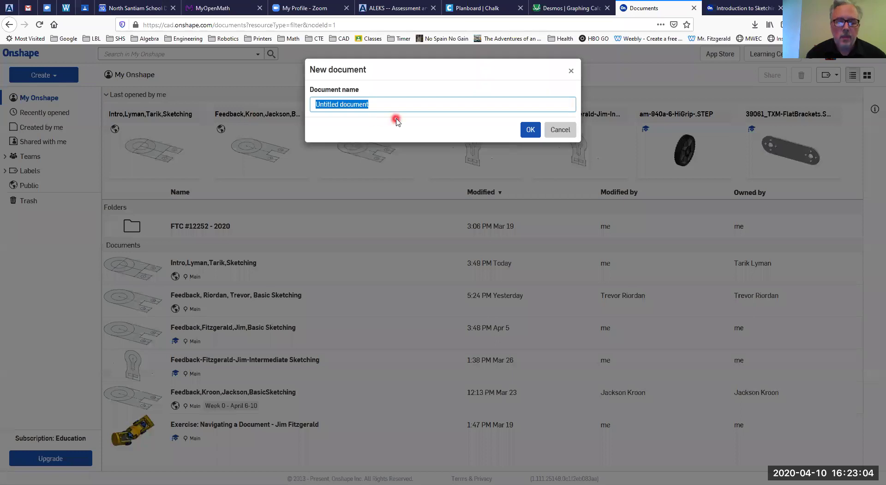
{"action": "type", "text": "Basic Sketching"}
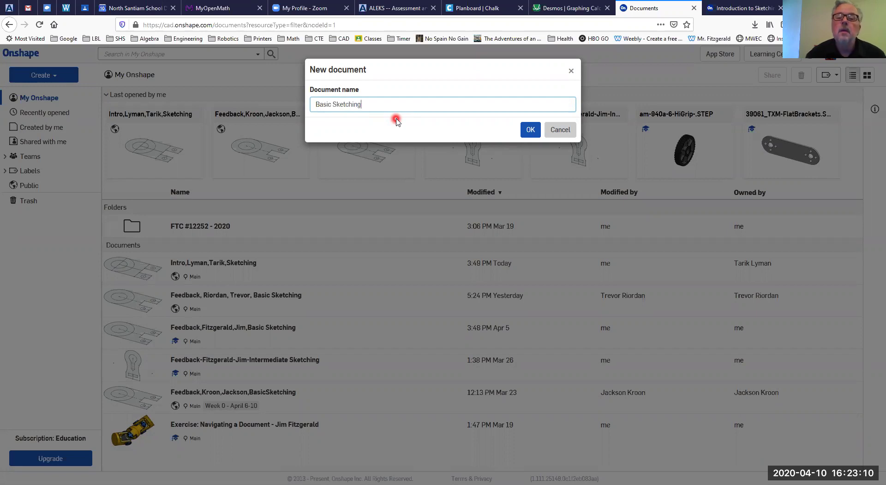
{"action": "left_click", "coordinate": [531, 130]}
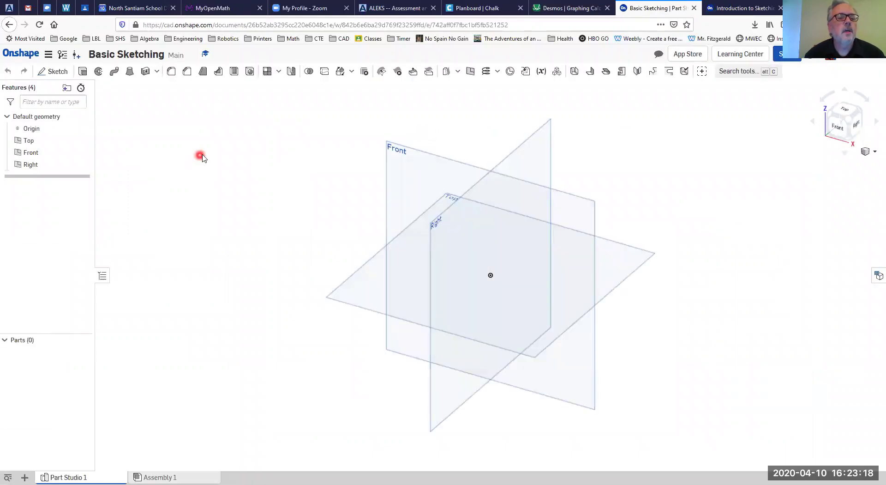
- Set the workspace's default length unit to Millimeter
{"action": "left_click", "coordinate": [48, 55]}
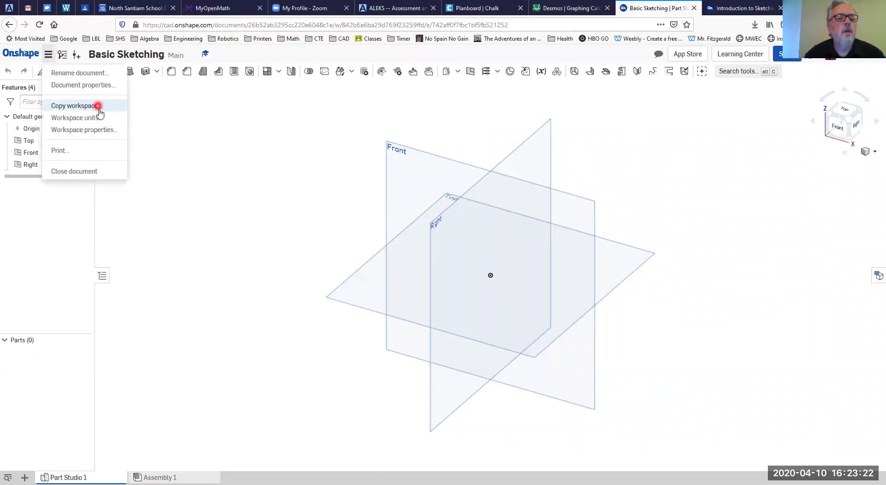
{"action": "left_click", "coordinate": [73, 118]}
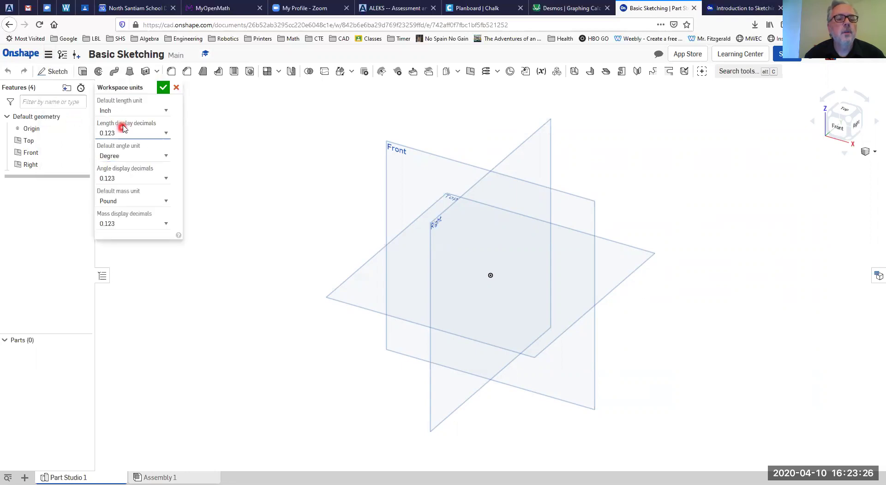
{"action": "left_click", "coordinate": [113, 109]}
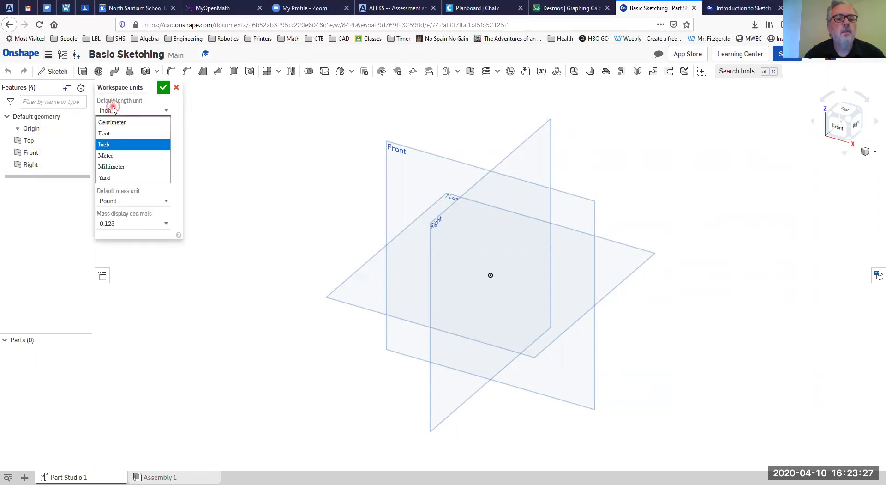
{"action": "left_click", "coordinate": [114, 167]}
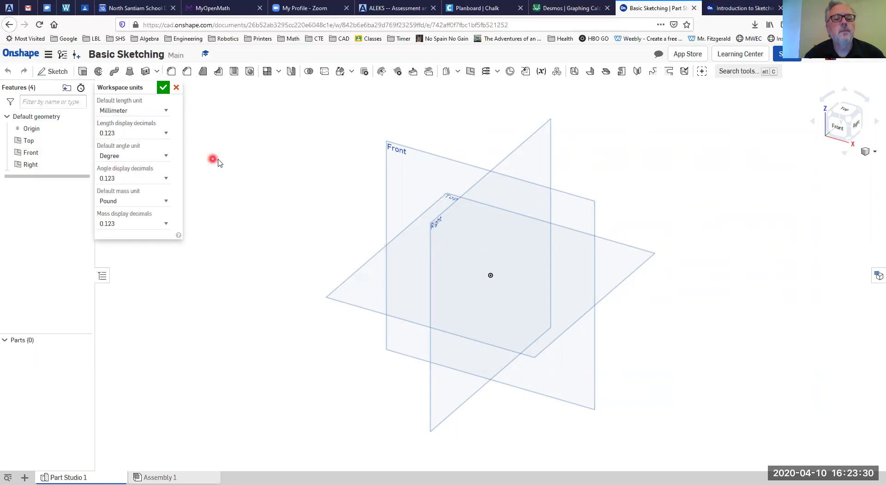
{"action": "left_click", "coordinate": [163, 87]}
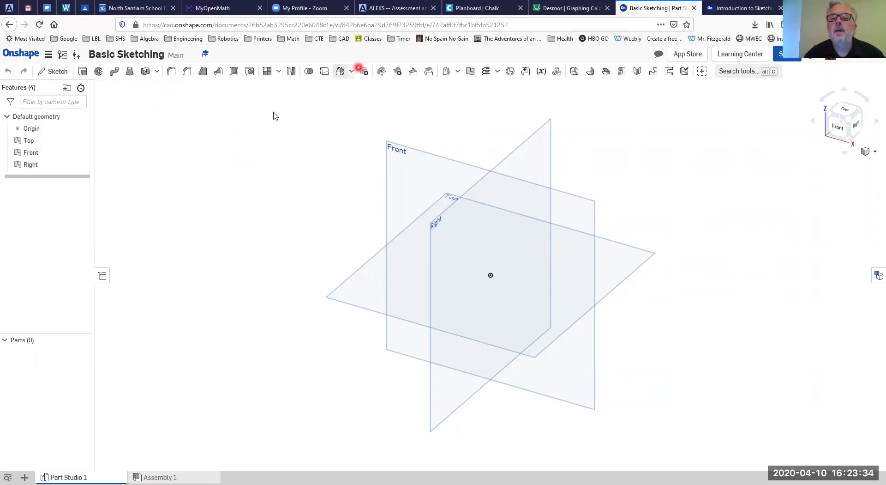
- Recheck the Step 1 instructions and begin a new sketch on the Top plane
{"action": "key", "text": "ctrl+Tab"}
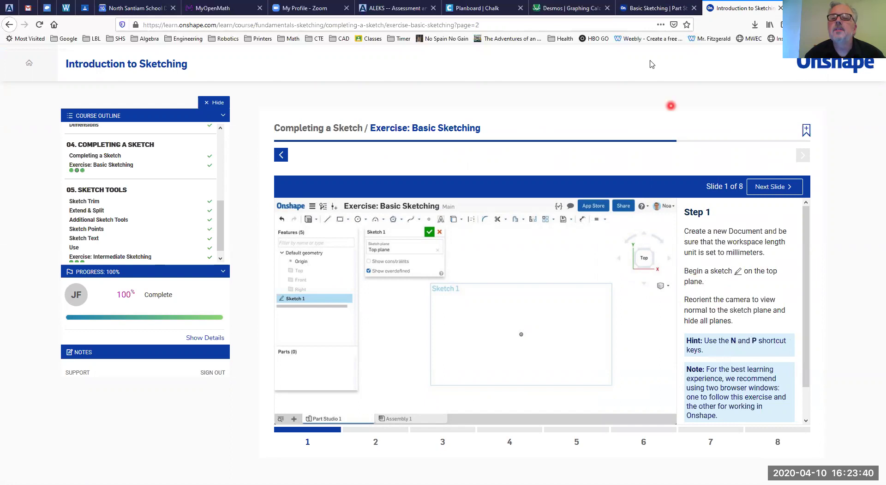
{"action": "left_click", "coordinate": [619, 6]}
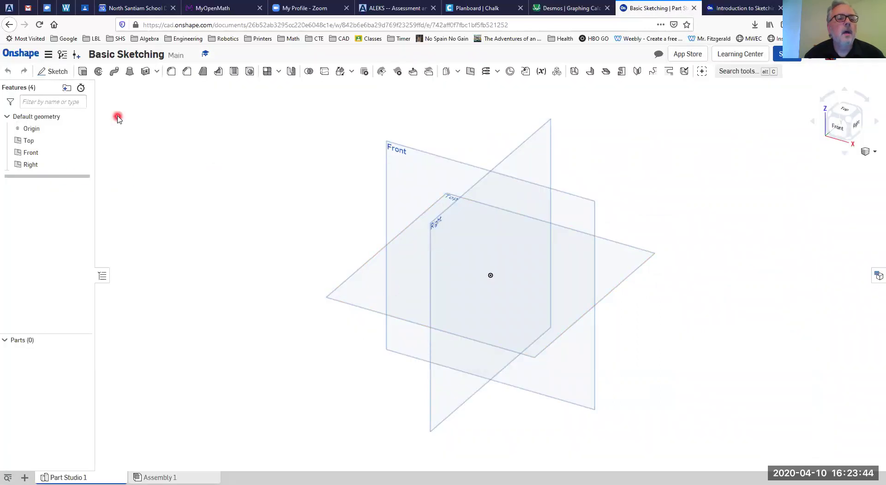
{"action": "left_click", "coordinate": [53, 73]}
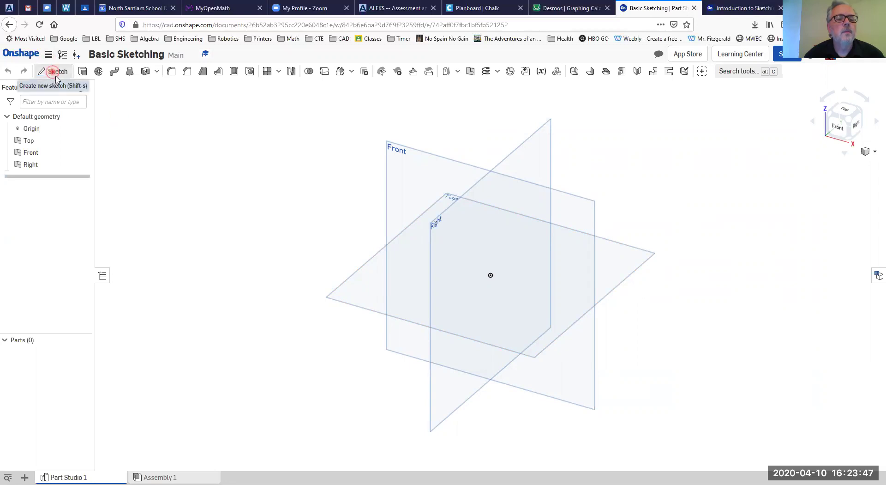
{"action": "left_click", "coordinate": [370, 294]}
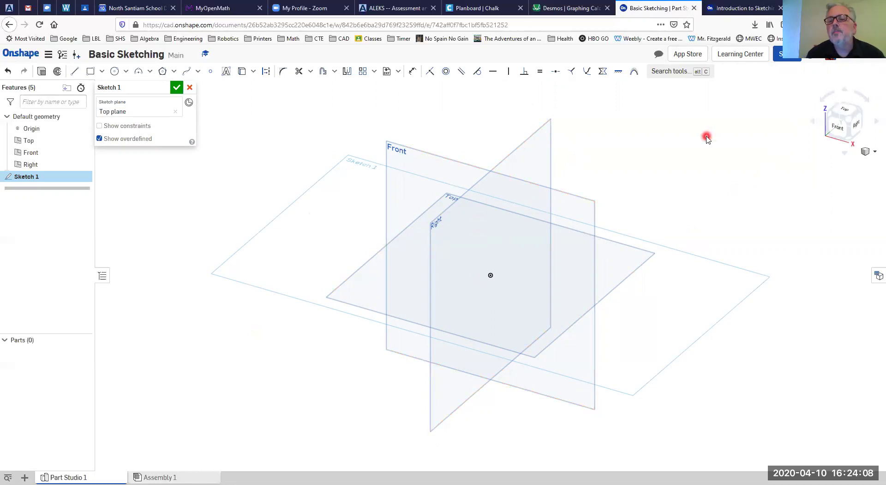
- Hide all default planes and orient the view normal to the Top plane
{"action": "key", "text": "p"}
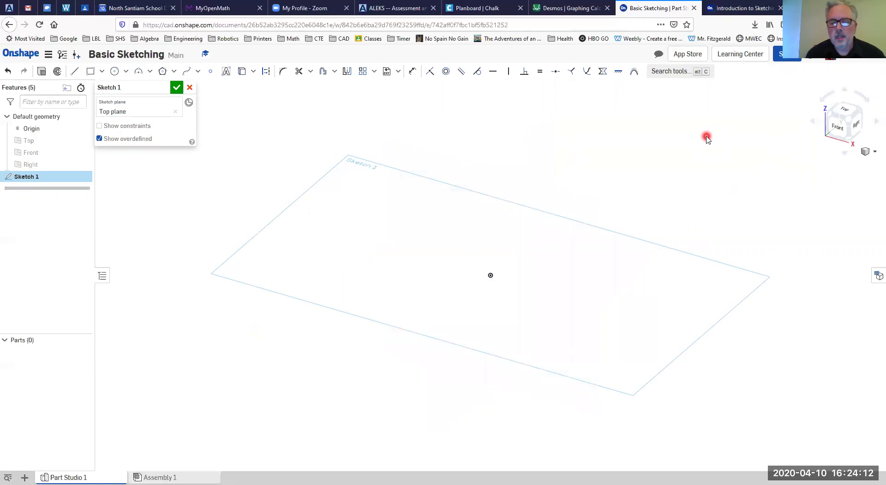
{"action": "key", "text": "p"}
{"action": "key", "text": "p"}
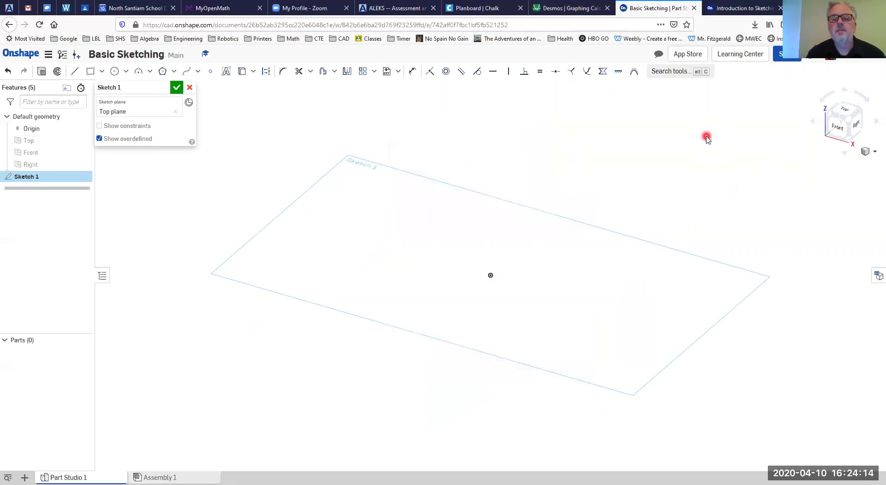
{"action": "left_click", "coordinate": [845, 110]}
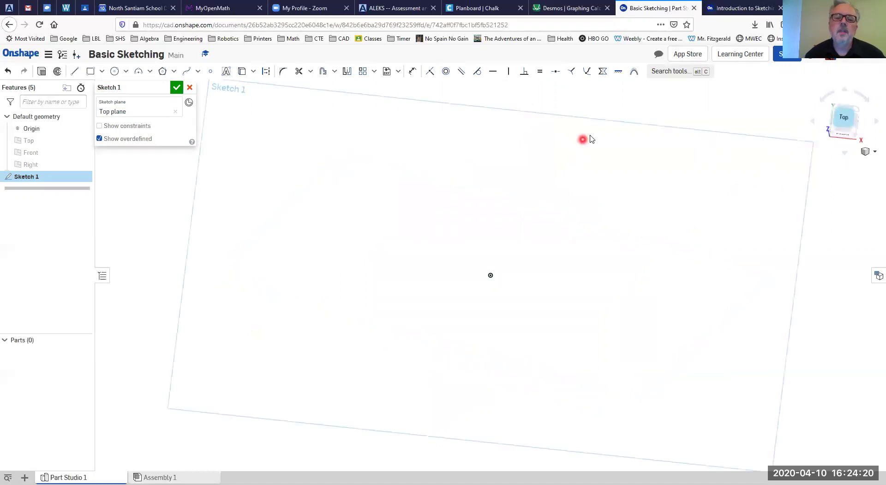
{"action": "scroll", "coordinate": [512, 236], "scroll_direction": "down", "scroll_amount": 1}
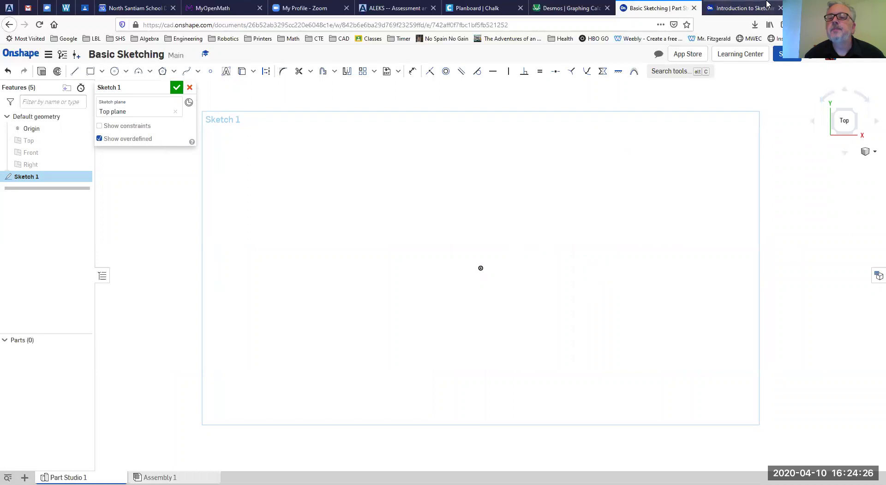
- Open slide 2 of the exercise, examine the overall sketch shape, and return to the Basic Sketching document
{"action": "left_click", "coordinate": [767, 3]}
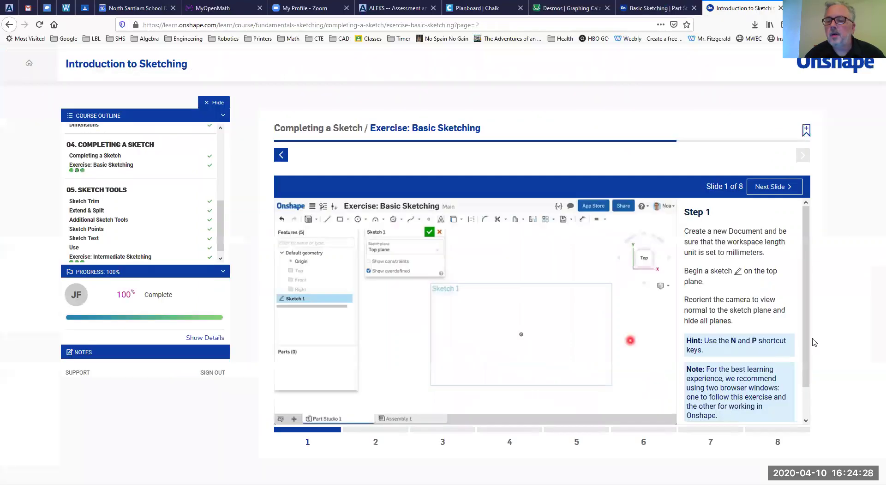
{"action": "left_click", "coordinate": [376, 441]}
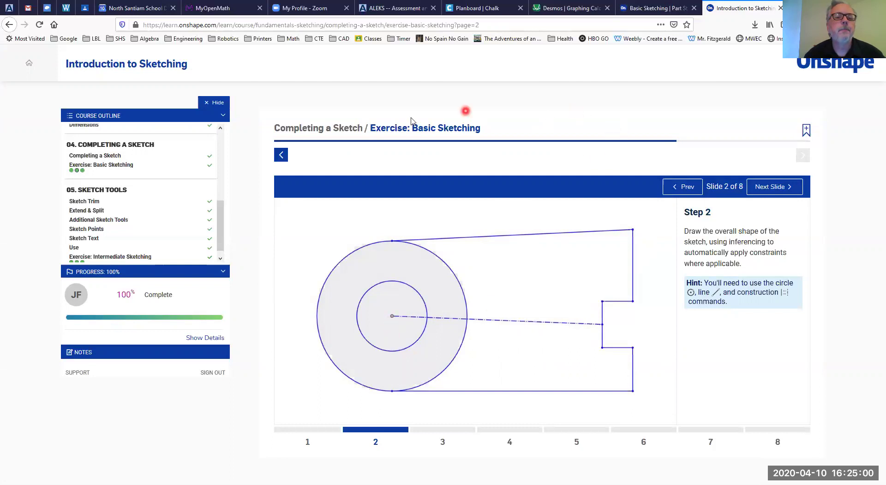
{"action": "left_click", "coordinate": [655, 9]}
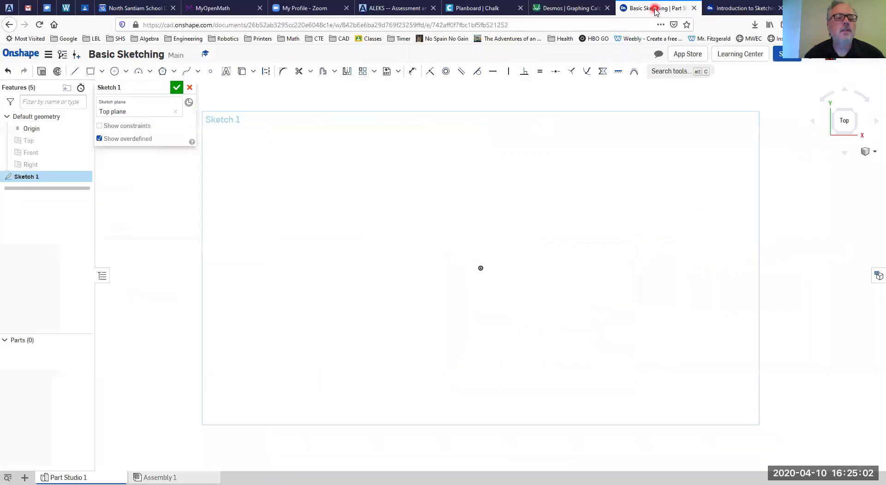
- Draw two concentric circles centred on the origin, about 90 mm and 47 mm in diameter
{"action": "left_click", "coordinate": [114, 72]}
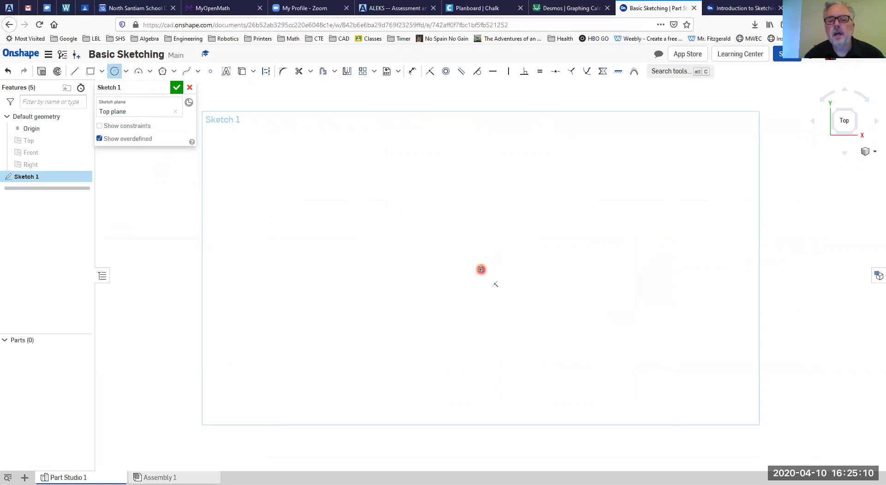
{"action": "left_click", "coordinate": [481, 268]}
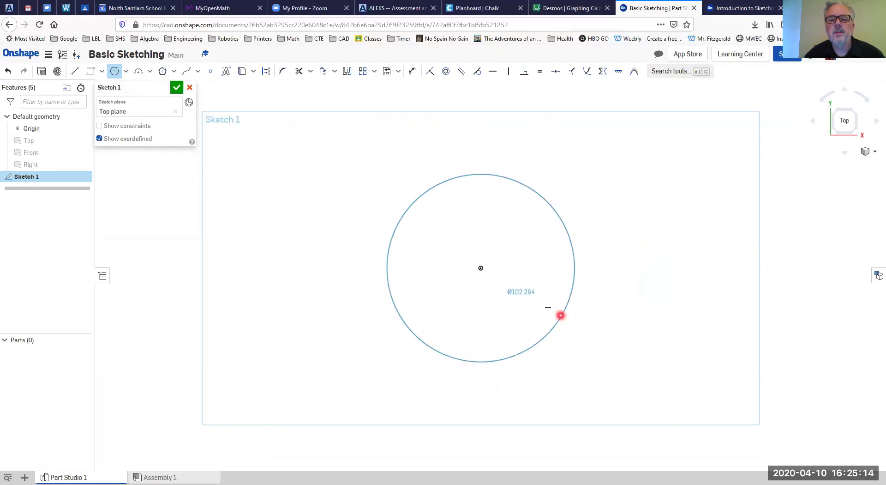
{"action": "left_click", "coordinate": [550, 310]}
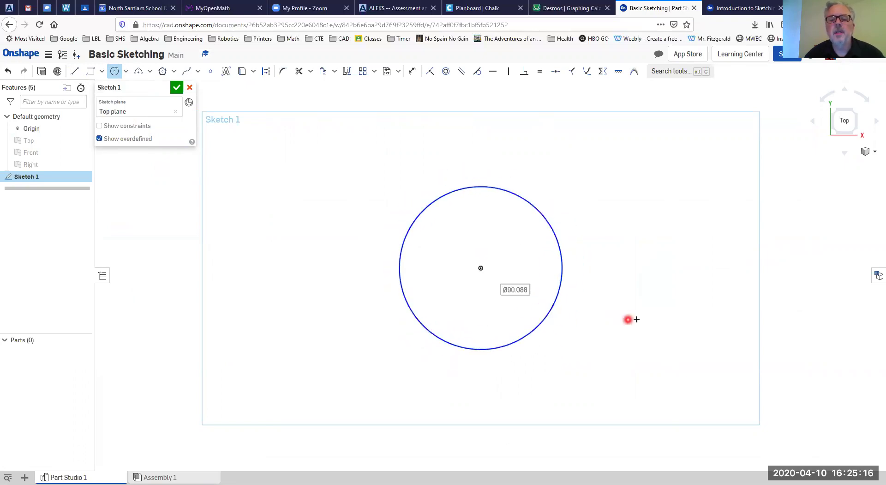
{"action": "left_click", "coordinate": [481, 270]}
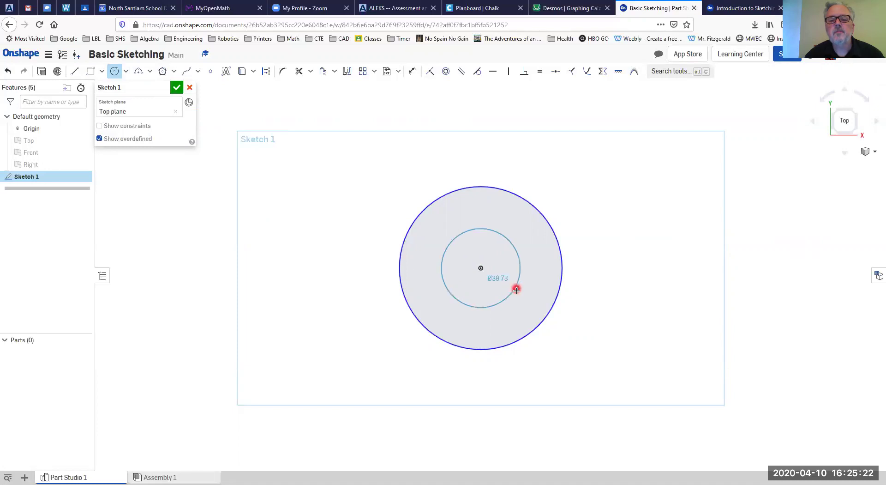
{"action": "left_click", "coordinate": [518, 291]}
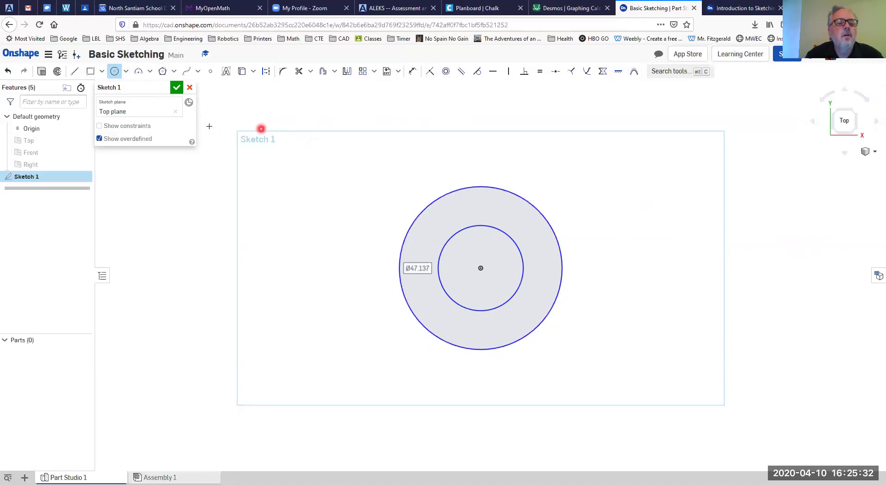
- Draw a horizontal construction line about 101 mm long from the origin out past the outer circle along the positive X direction
{"action": "left_click", "coordinate": [75, 72]}
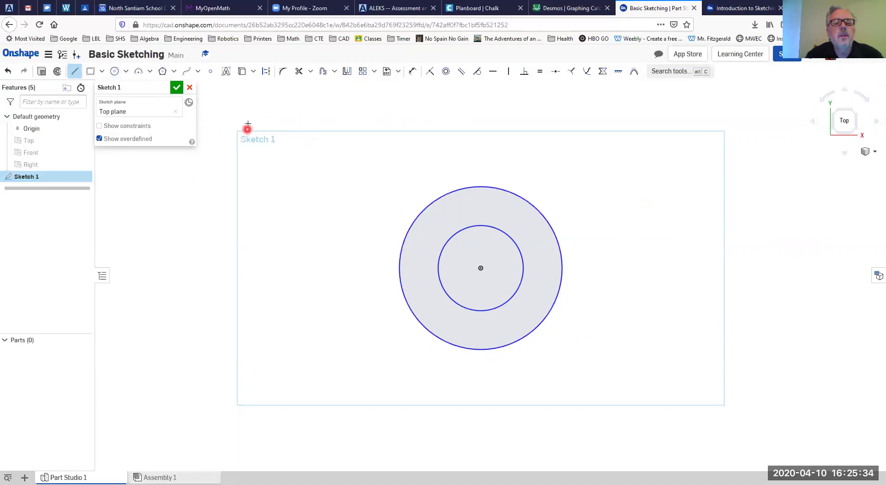
{"action": "left_click", "coordinate": [266, 73]}
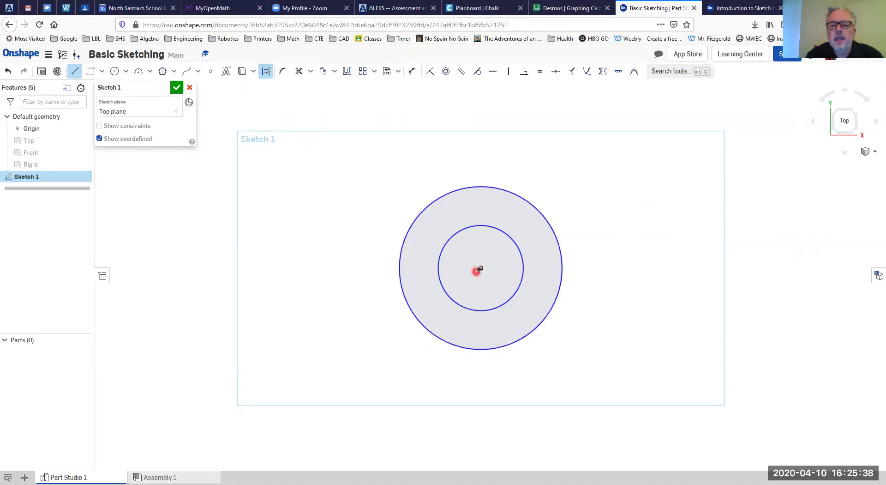
{"action": "left_click", "coordinate": [480, 268]}
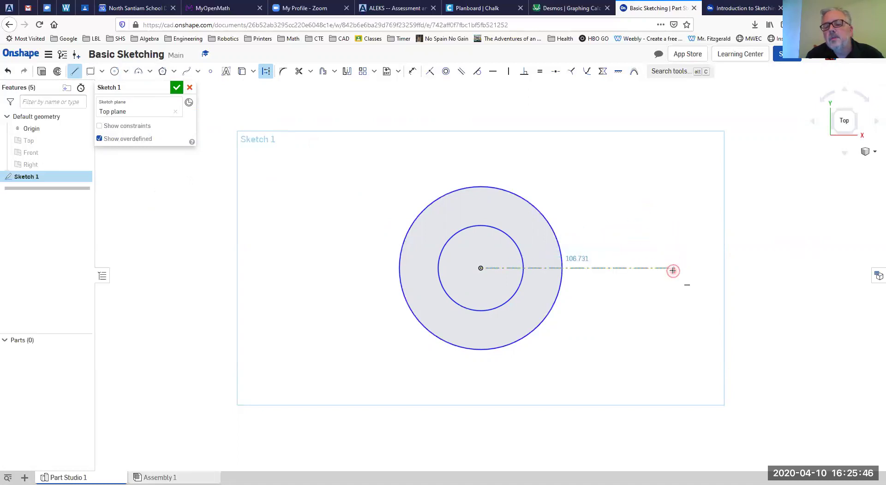
{"action": "left_click", "coordinate": [672, 267]}
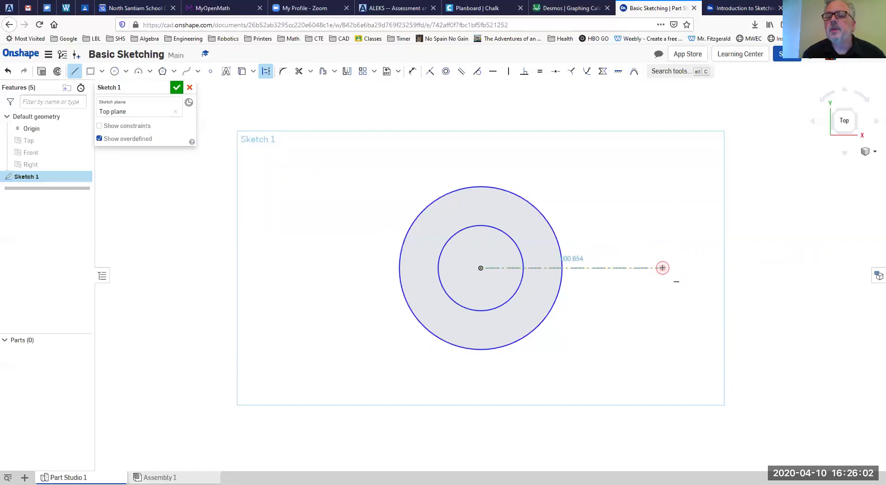
{"action": "left_click", "coordinate": [663, 268]}
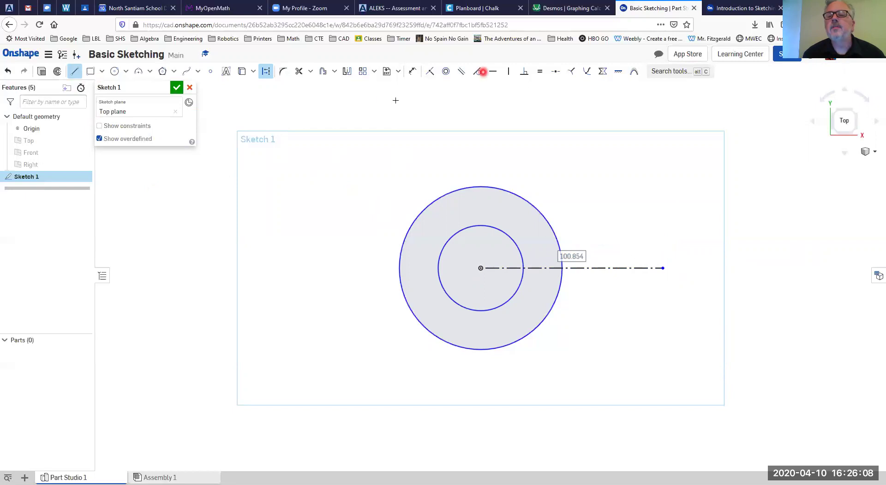
- Check the overall sketch shape on slide 2 of the exercise and return to the Basic Sketching document
{"action": "key", "text": "ctrl+Tab"}
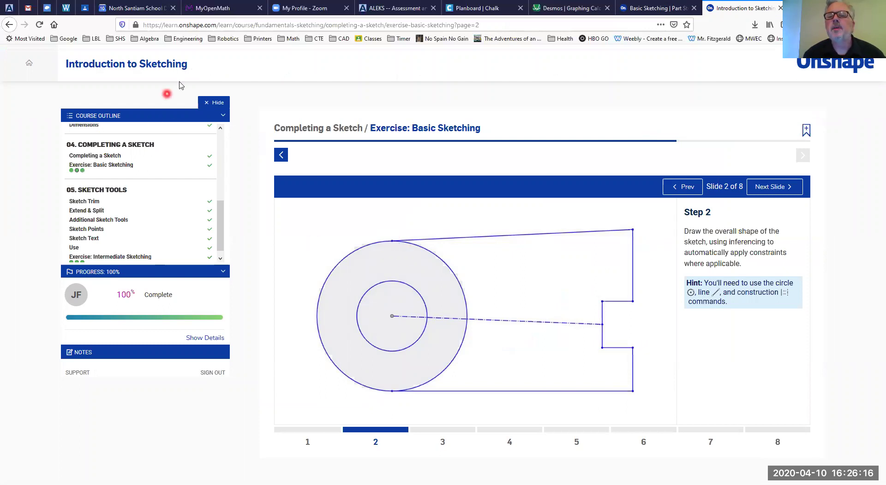
{"action": "left_click", "coordinate": [665, 8]}
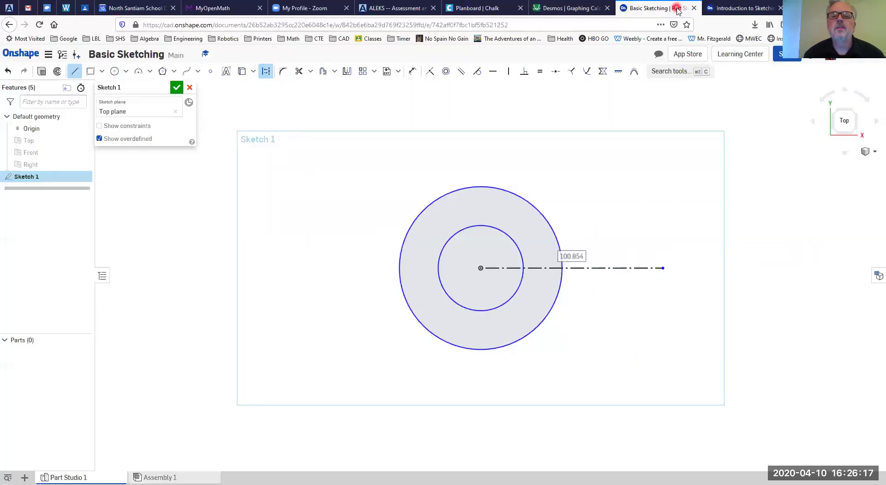
{"action": "left_click", "coordinate": [74, 71]}
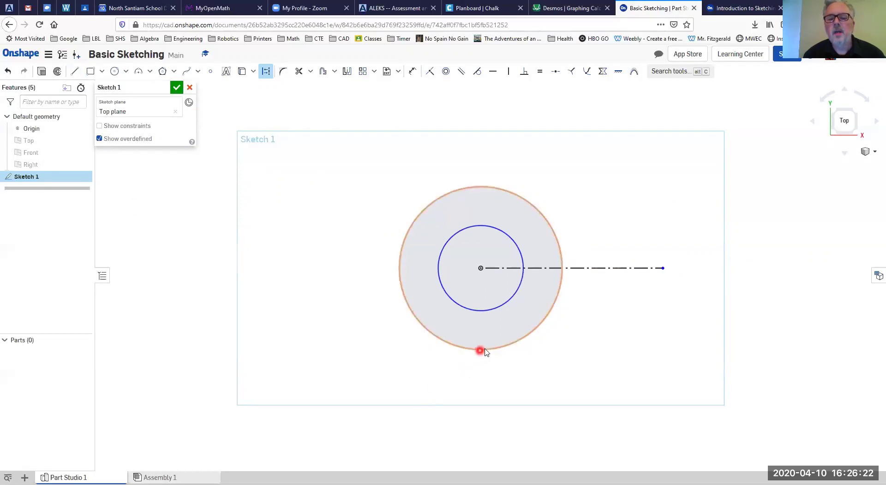
{"action": "left_click", "coordinate": [478, 290]}
{"action": "left_click", "coordinate": [481, 269]}
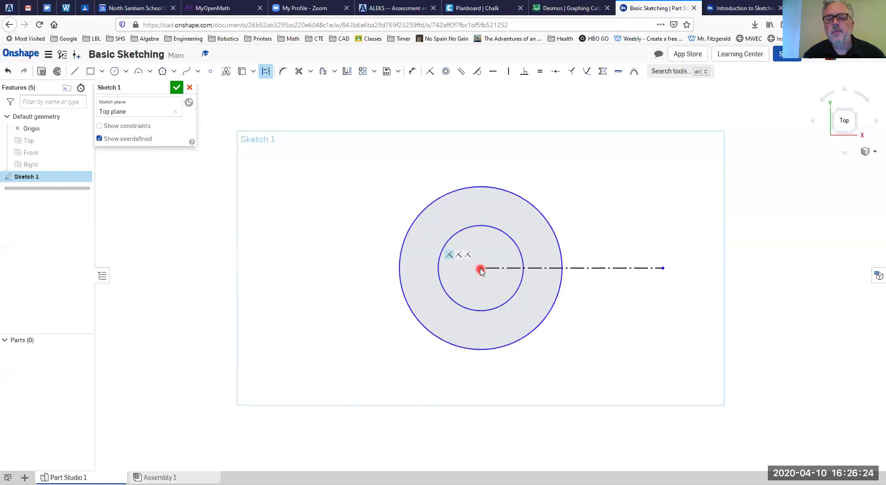
{"action": "left_click", "coordinate": [485, 350]}
{"action": "left_click", "coordinate": [481, 268]}
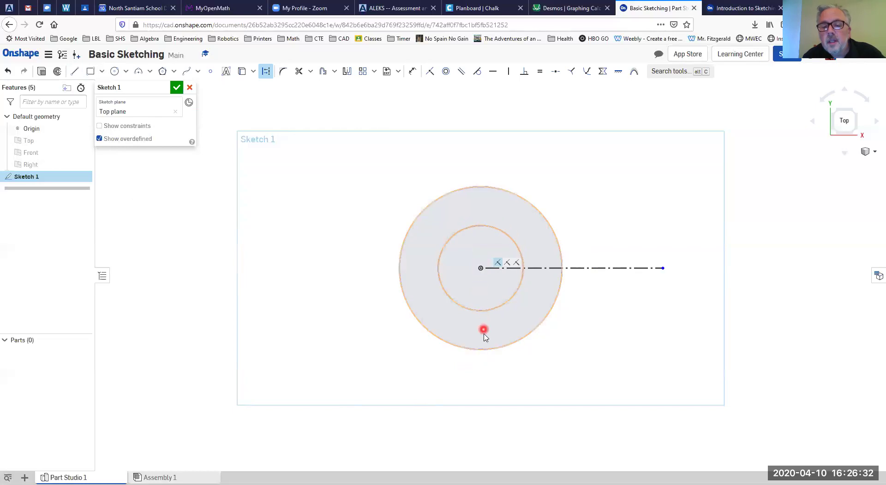
{"action": "left_click", "coordinate": [480, 350]}
{"action": "left_click", "coordinate": [481, 269]}
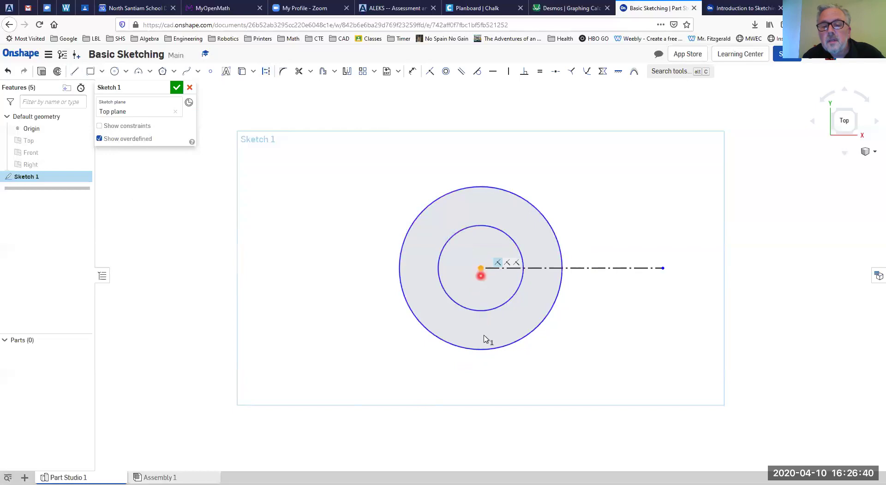
{"action": "left_click", "coordinate": [483, 350]}
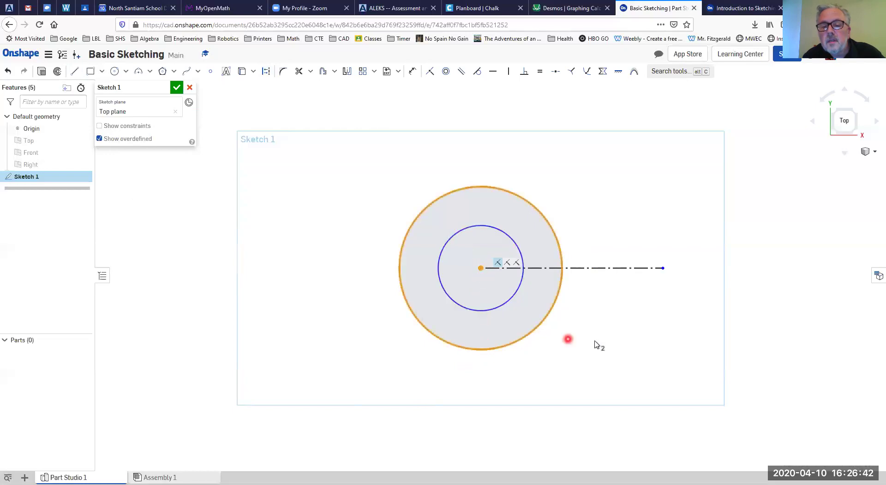
- Draw connected lines from the outer circle's lowest point: about 151 mm along positive X, 34 mm up, and 51 mm back beneath the construction line's end
{"action": "left_click", "coordinate": [76, 72]}
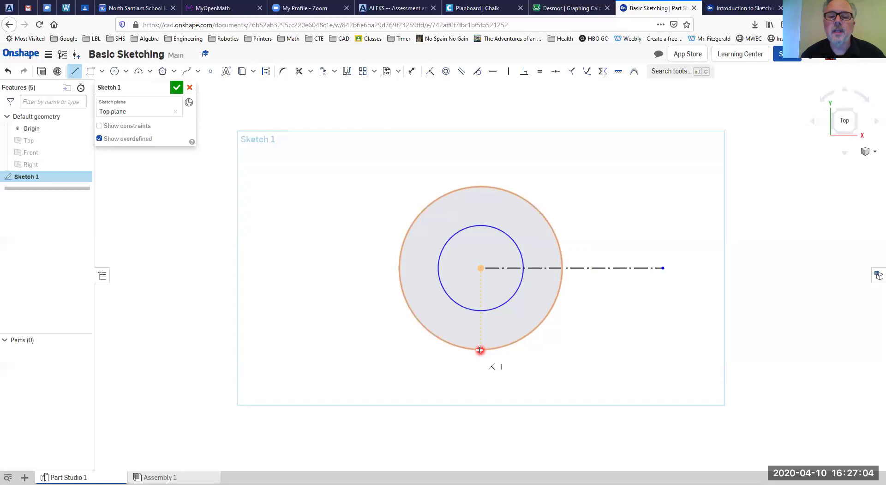
{"action": "mouse_move", "coordinate": [481, 350]}
{"action": "left_mouse_down"}
{"action": "mouse_move", "coordinate": [699, 348]}
{"action": "mouse_move", "coordinate": [455, 356]}
{"action": "mouse_move", "coordinate": [643, 356]}
{"action": "mouse_move", "coordinate": [650, 344]}
{"action": "mouse_move", "coordinate": [651, 356]}
{"action": "mouse_move", "coordinate": [643, 355]}
{"action": "left_mouse_up"}
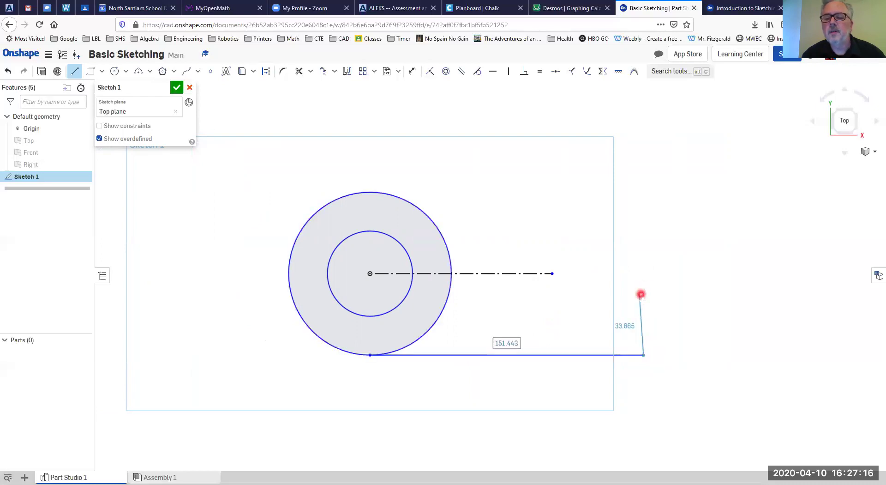
{"action": "left_click", "coordinate": [644, 293]}
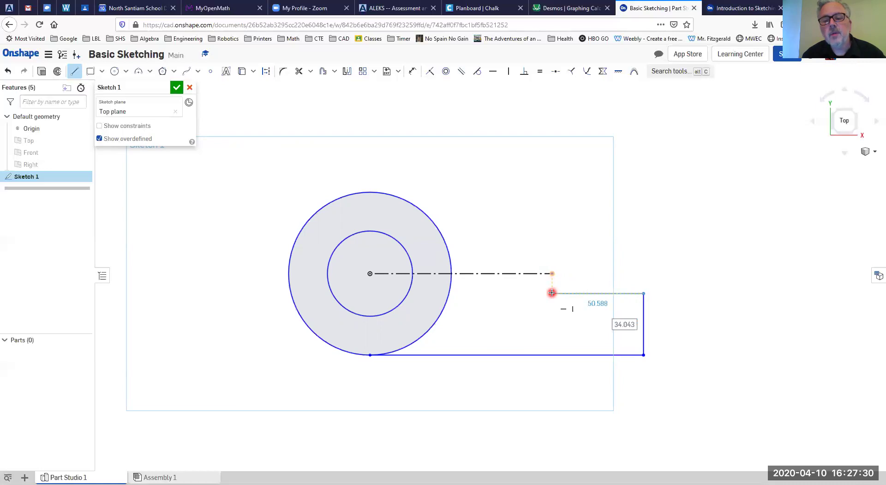
{"action": "left_click", "coordinate": [552, 293]}
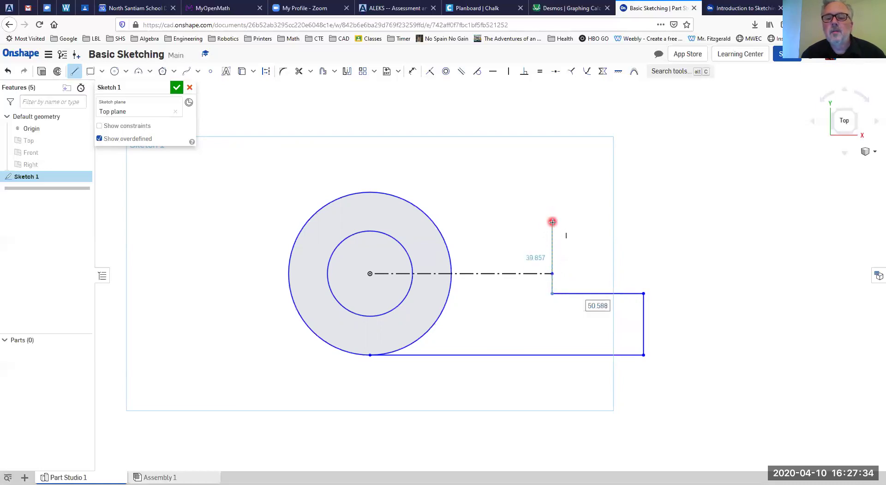
- Continue the profile about 30 mm up through the construction line's end, 50 mm outward and 30 mm up, closing it at the outer circle's highest point
{"action": "left_click", "coordinate": [552, 239]}
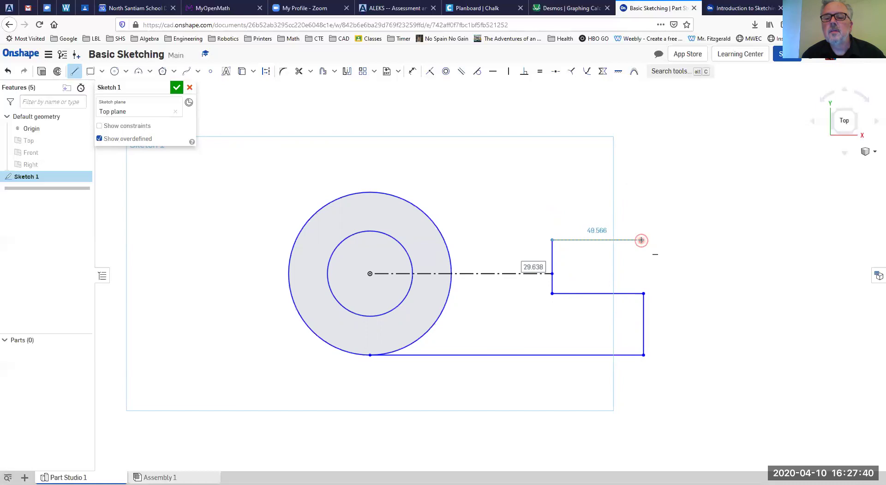
{"action": "left_click", "coordinate": [642, 239]}
{"action": "left_click", "coordinate": [640, 186]}
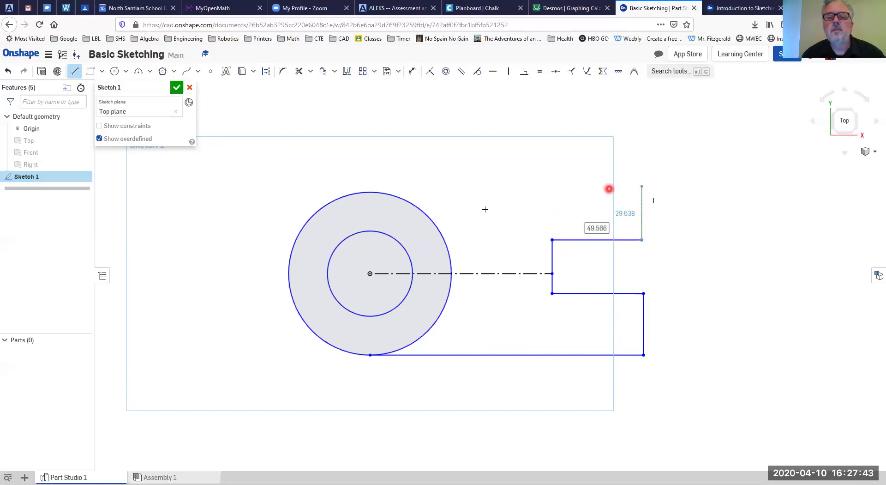
{"action": "left_click", "coordinate": [369, 191]}
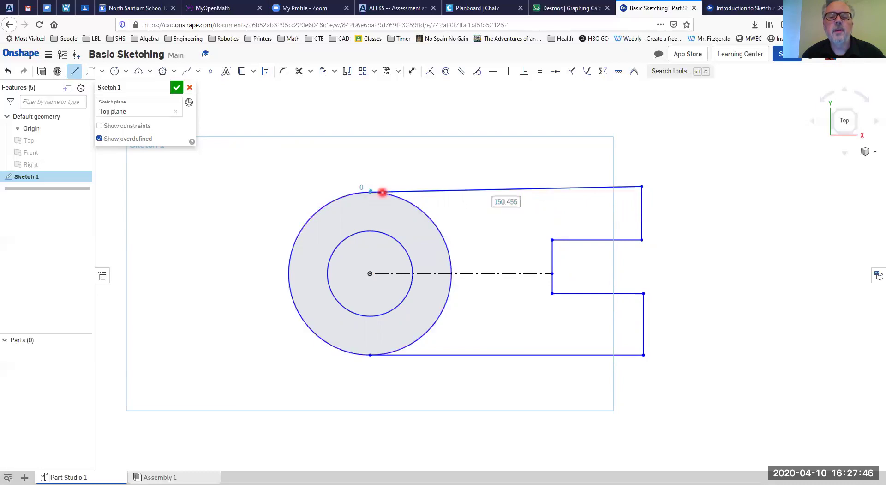
{"action": "key", "text": "Escape"}
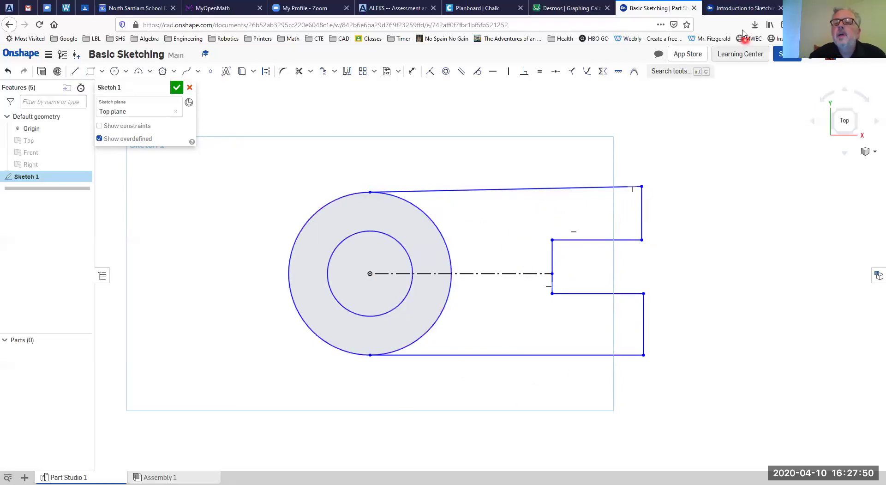
- Open slide 3 of the exercise, examine the constraints the sketch needs, and return to the Basic Sketching document
{"action": "left_click", "coordinate": [736, 8]}
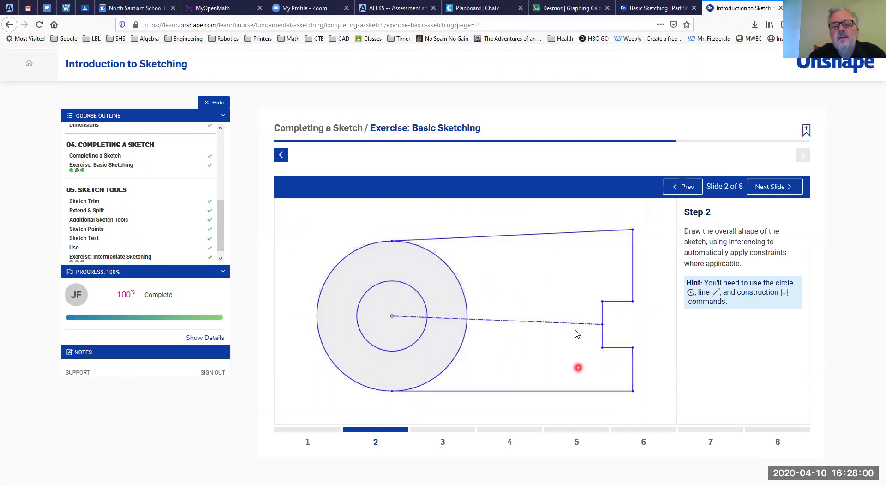
{"action": "left_click", "coordinate": [441, 429]}
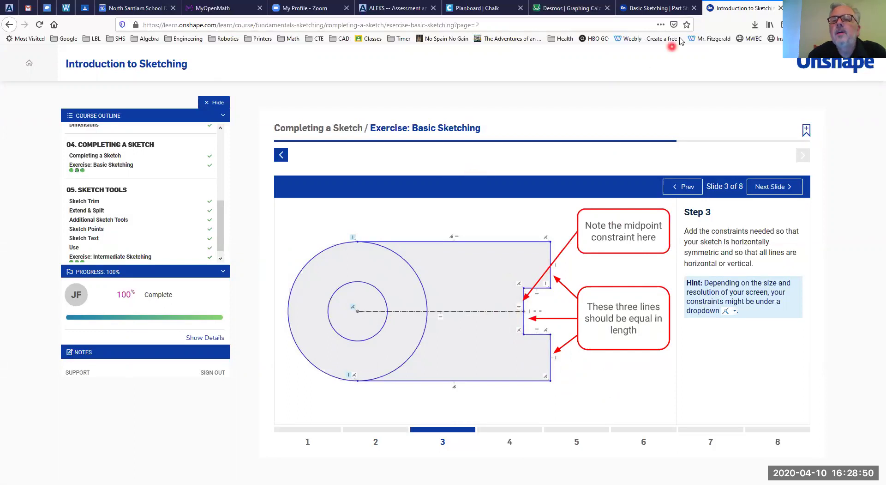
{"action": "left_click", "coordinate": [651, 9]}
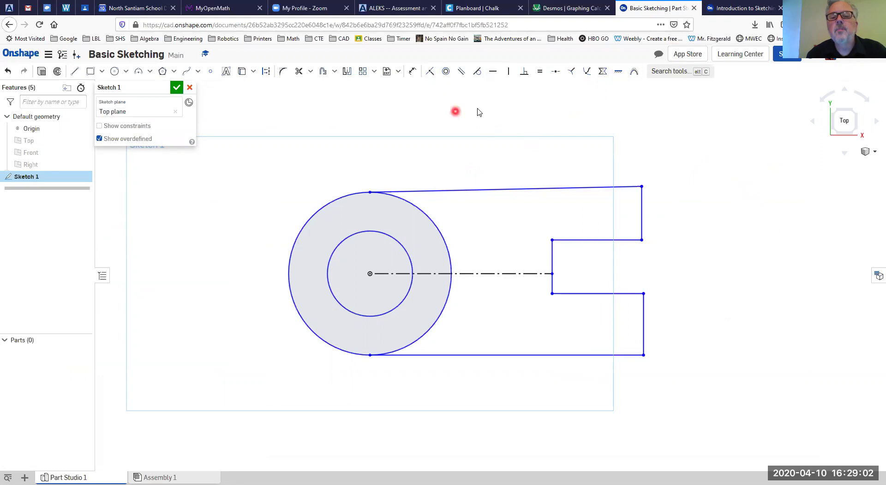
- Constrain the sloped upper edge to horizontal and make the notch's vertical line and the two vertical end lines equal in length
{"action": "left_click", "coordinate": [493, 72]}
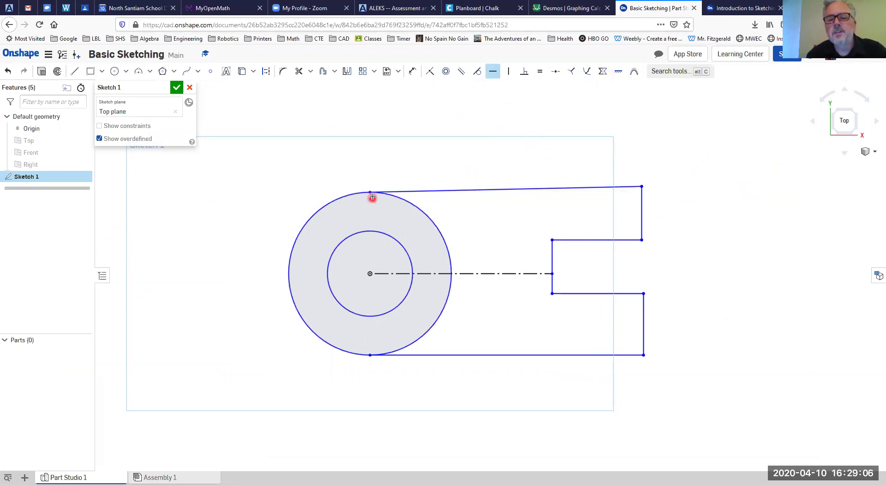
{"action": "left_click", "coordinate": [508, 190]}
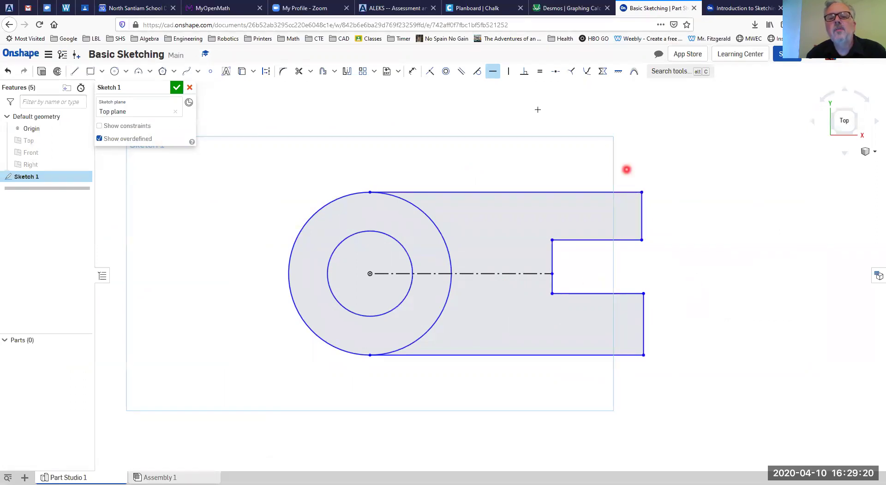
{"action": "left_click", "coordinate": [540, 71]}
{"action": "left_click", "coordinate": [643, 213]}
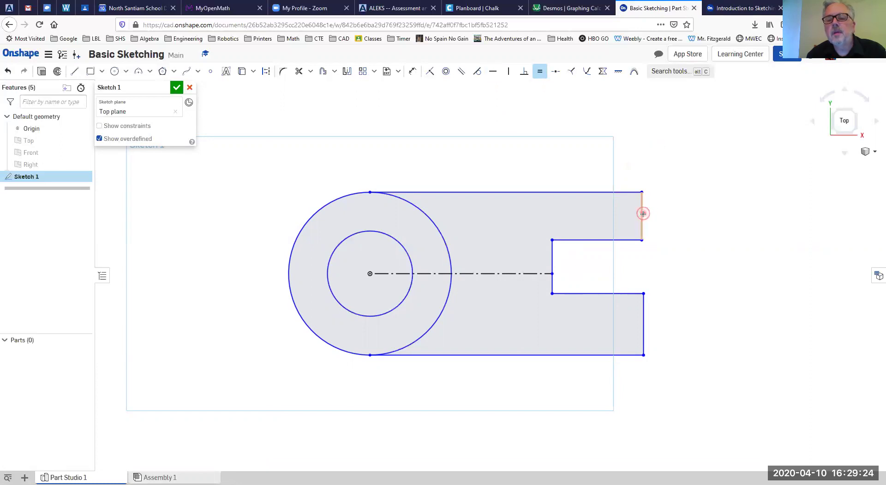
{"action": "left_click", "coordinate": [552, 262]}
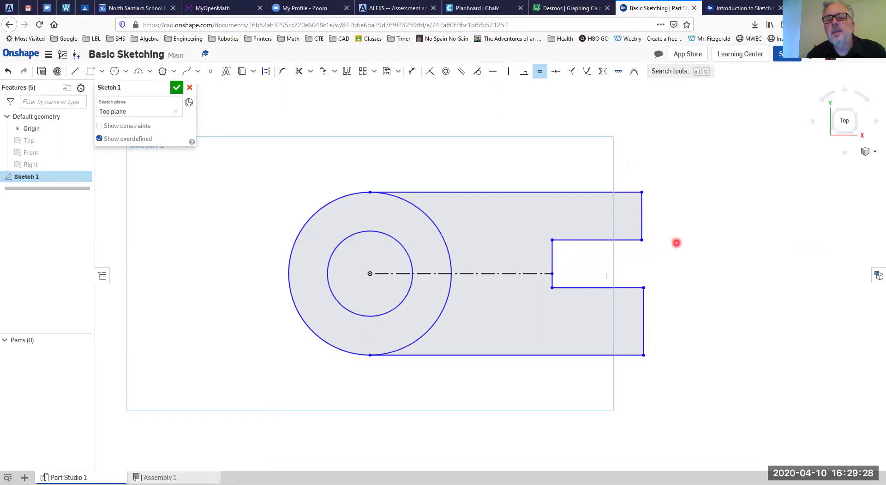
{"action": "left_click", "coordinate": [551, 263]}
{"action": "left_click", "coordinate": [643, 307]}
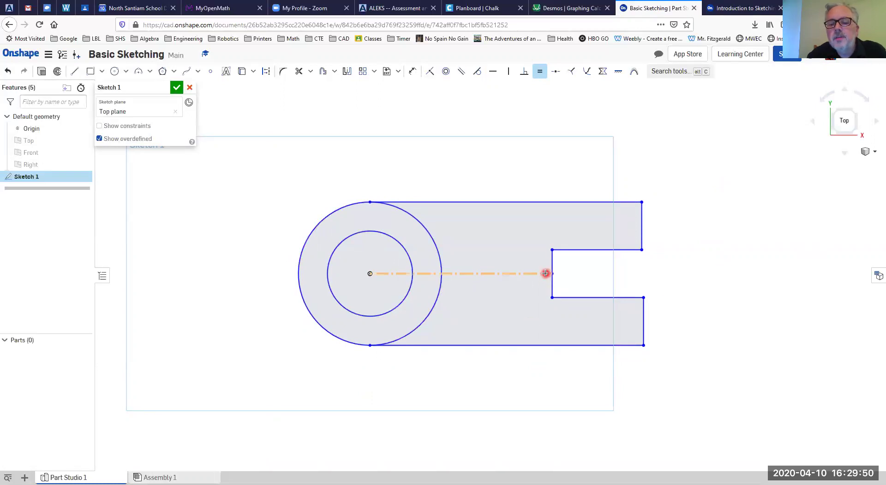
- Apply a midpoint constraint between the construction line's outer end and the notch's vertical line, and turn on the display of sketch constraints
{"action": "left_click", "coordinate": [556, 73]}
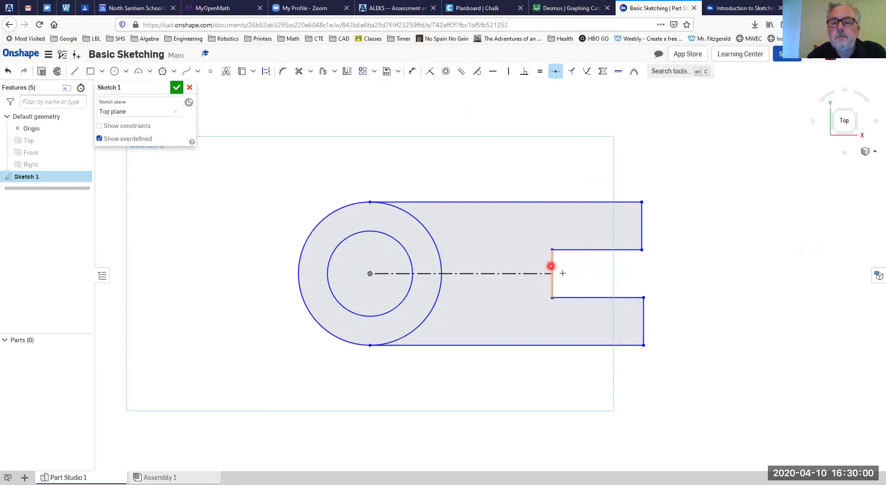
{"action": "left_click", "coordinate": [550, 274]}
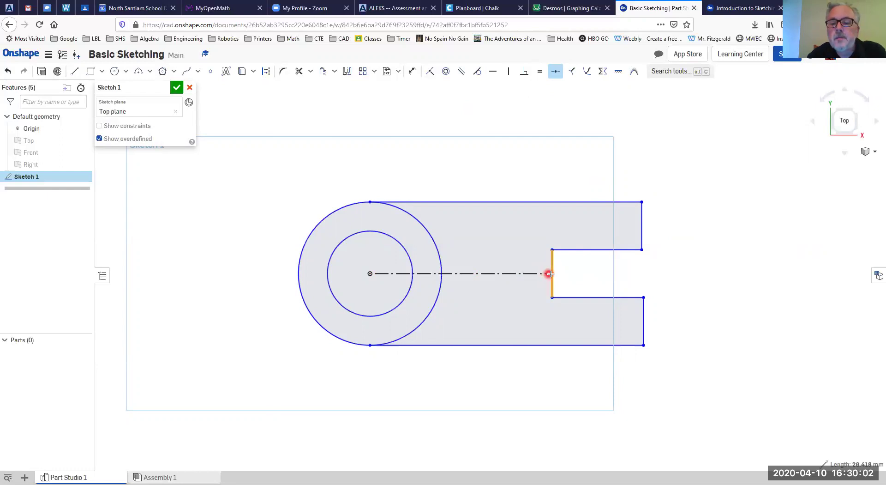
{"action": "left_click", "coordinate": [552, 273]}
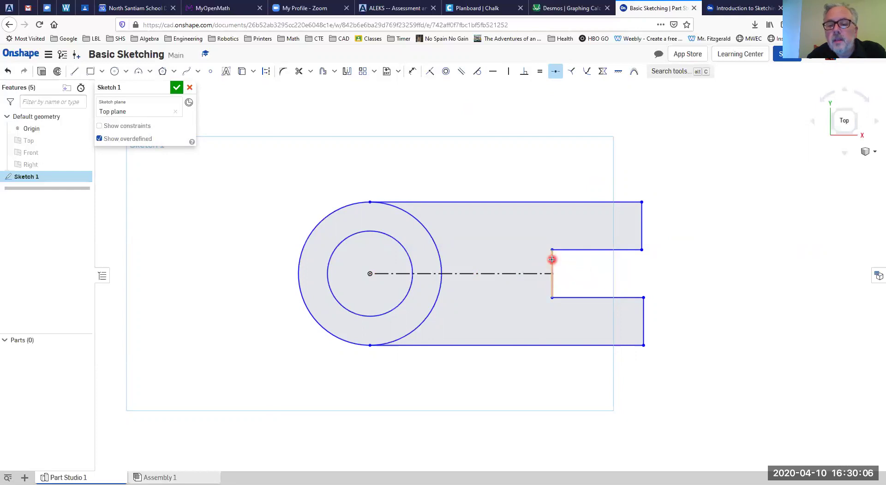
{"action": "left_click", "coordinate": [551, 268]}
{"action": "left_click", "coordinate": [532, 274]}
{"action": "left_click", "coordinate": [533, 275]}
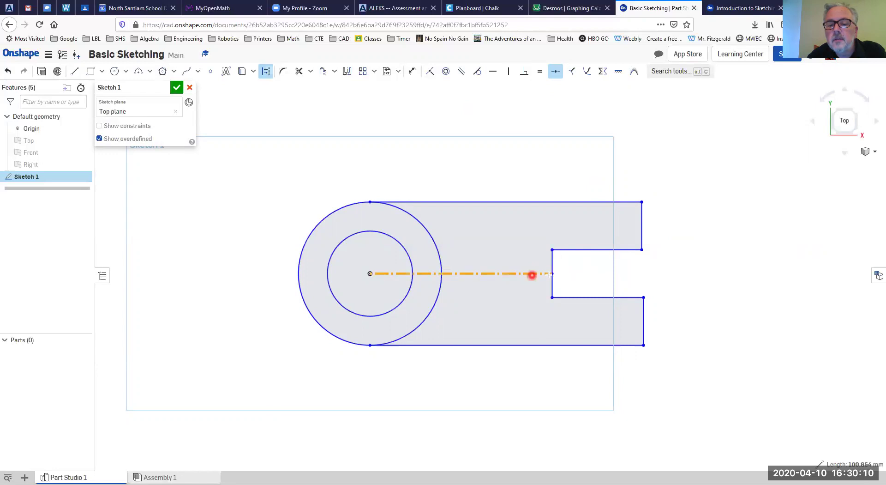
{"action": "left_click_drag", "start_coordinate": [553, 273], "coordinate": [524, 264]}
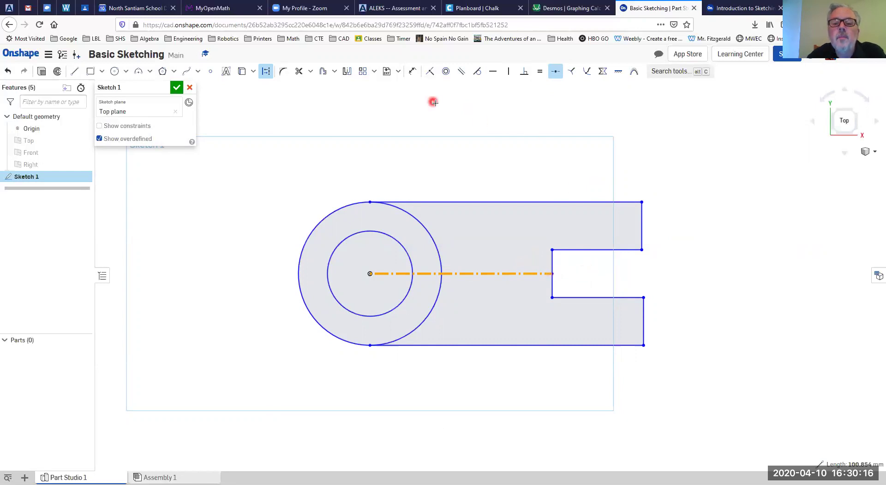
{"action": "left_click", "coordinate": [419, 115]}
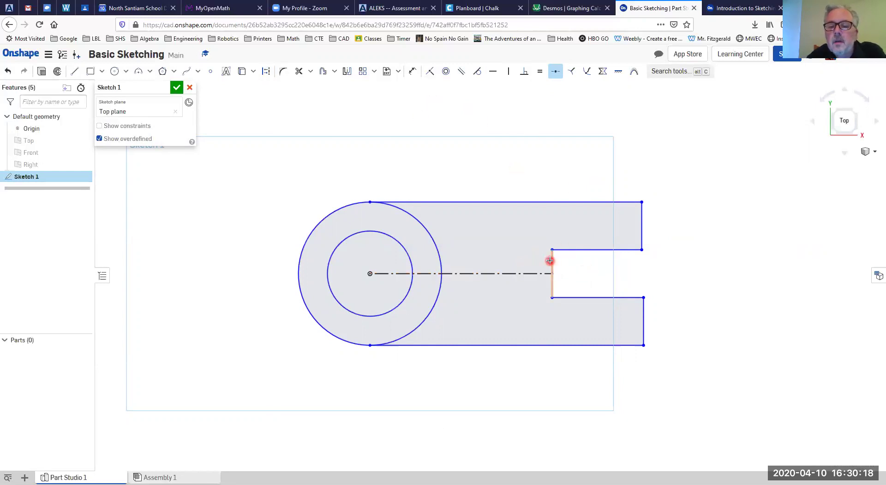
{"action": "left_click", "coordinate": [549, 260]}
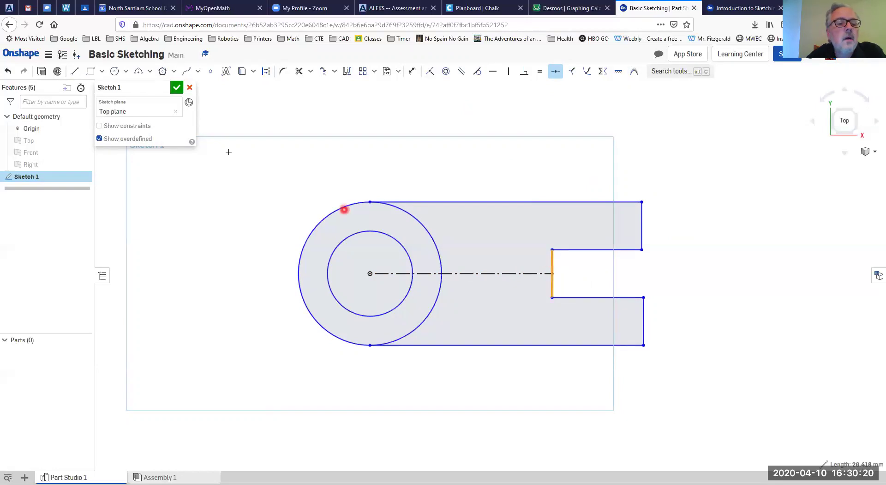
{"action": "left_click", "coordinate": [100, 125]}
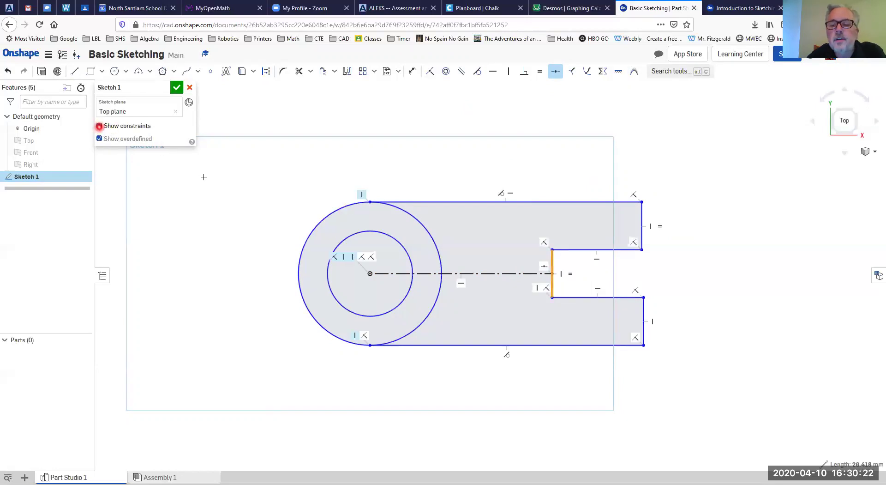
{"action": "left_click", "coordinate": [543, 268]}
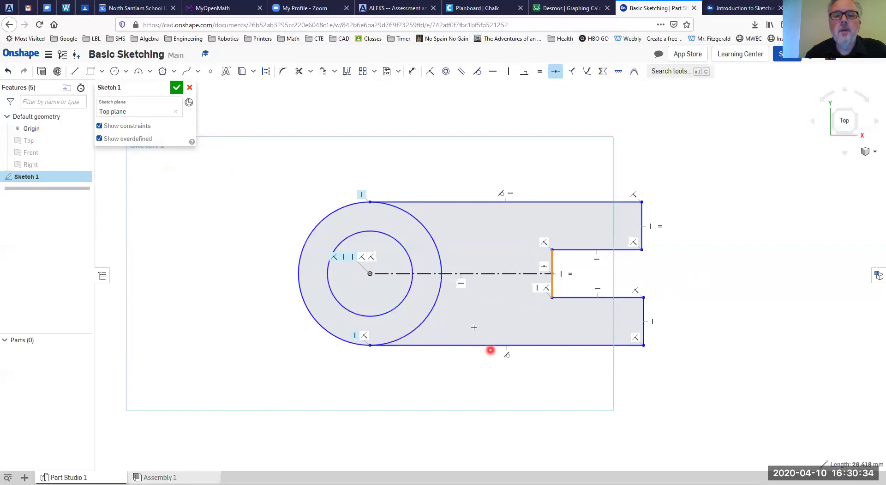
- Compare the constraints with slide 3, read the first dimension required on slide 4, and return to the Basic Sketching document
{"action": "left_click", "coordinate": [741, 8]}
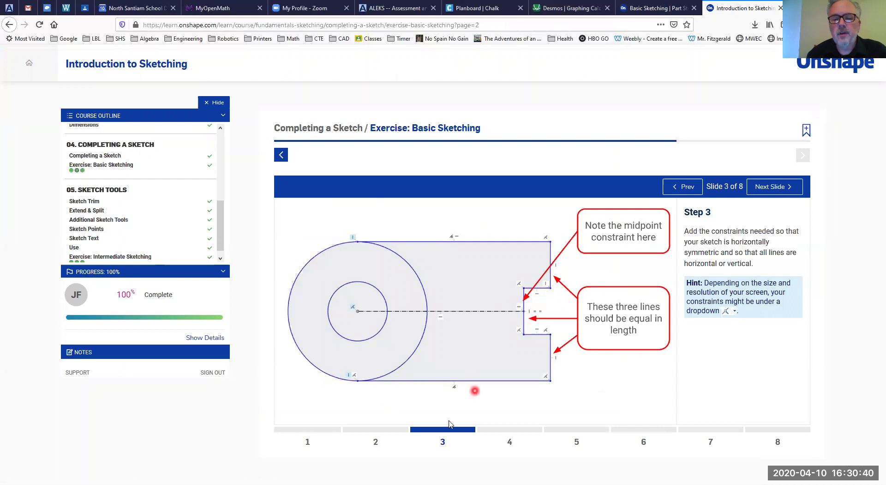
{"action": "left_click", "coordinate": [507, 438]}
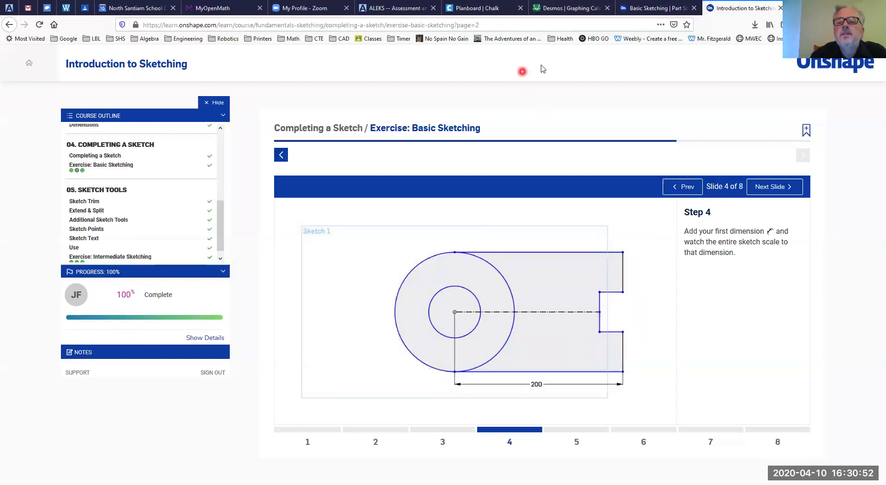
{"action": "left_click", "coordinate": [656, 8]}
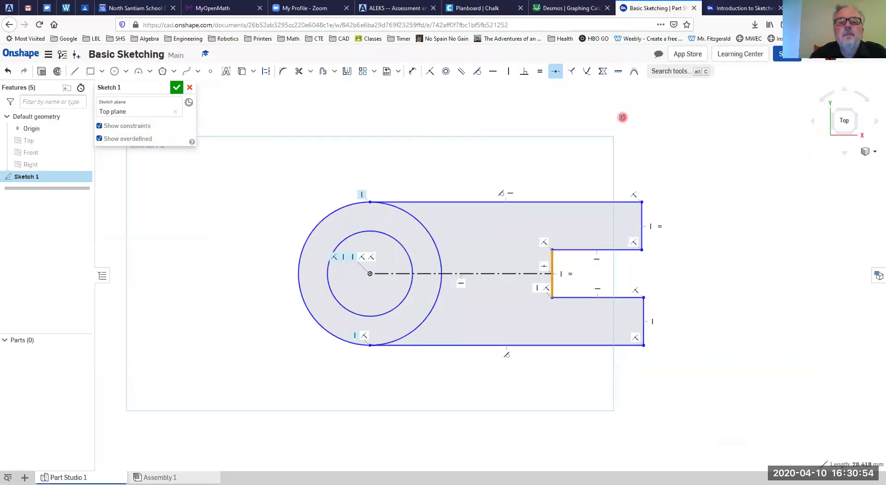
- Dimension the profile's lower horizontal edge at 200 mm
{"action": "left_click", "coordinate": [412, 72]}
{"action": "left_click", "coordinate": [540, 346]}
{"action": "left_click", "coordinate": [506, 406]}
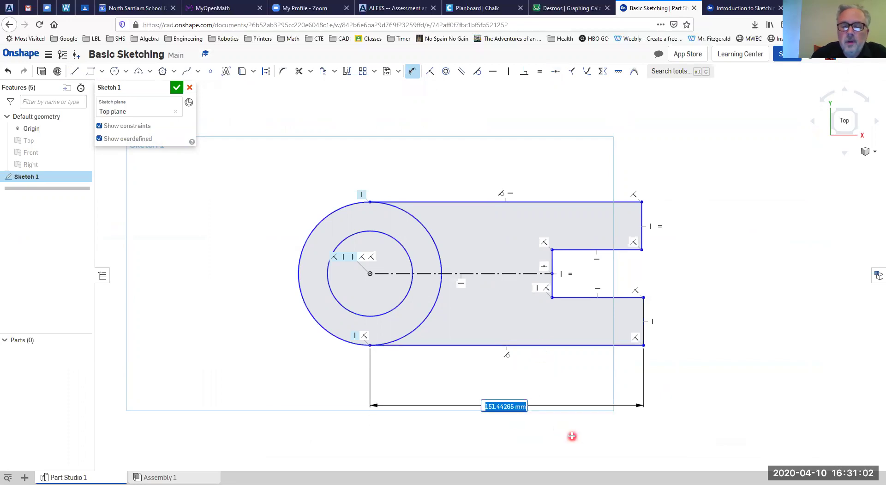
{"action": "type", "text": "2"}
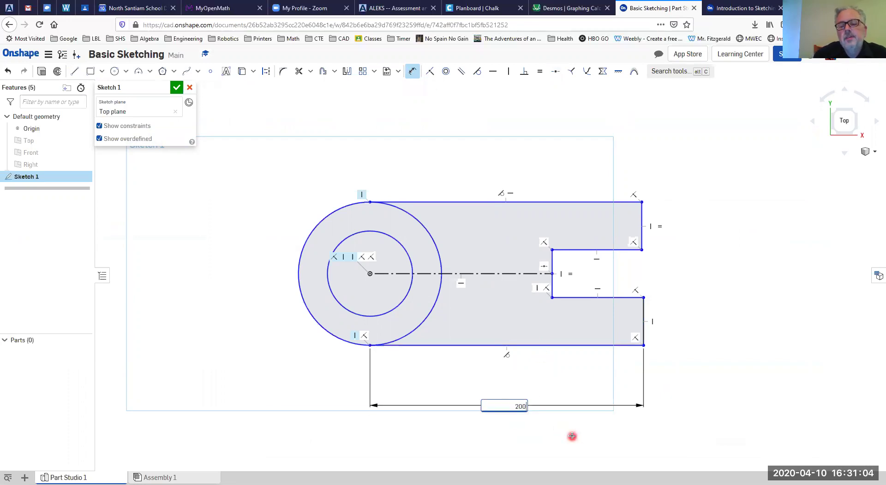
{"action": "type", "text": "00"}
{"action": "key", "text": "Return"}
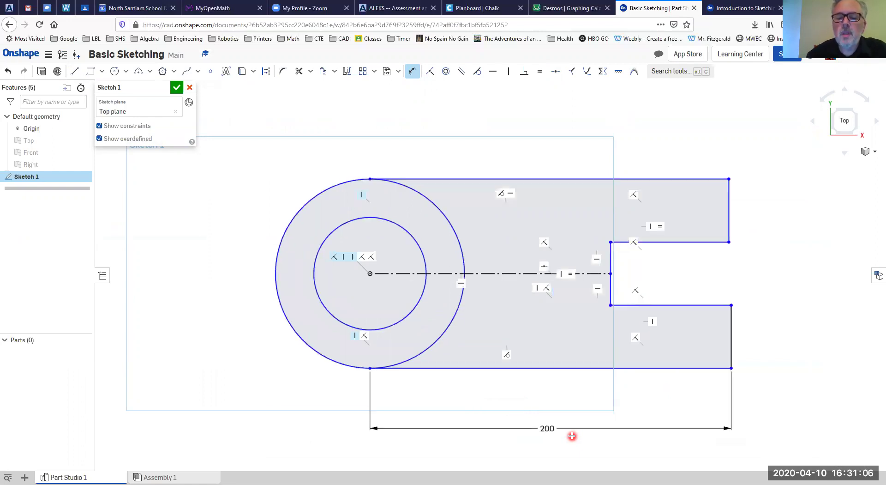
{"action": "middle_click_drag", "start_coordinate": [549, 315], "coordinate": [481, 291]}
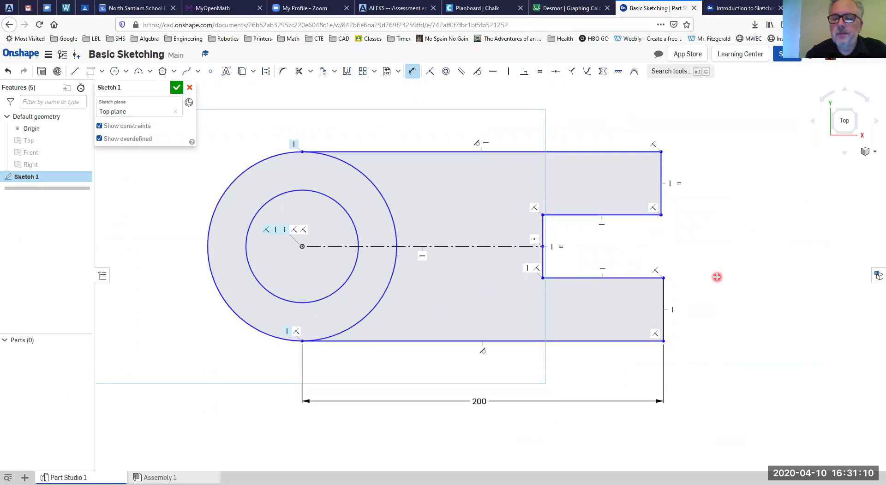
- Check the first dimension against slide 4, read the remaining dimensions on slide 5, and return to the Basic Sketching document
{"action": "left_click", "coordinate": [731, 9]}
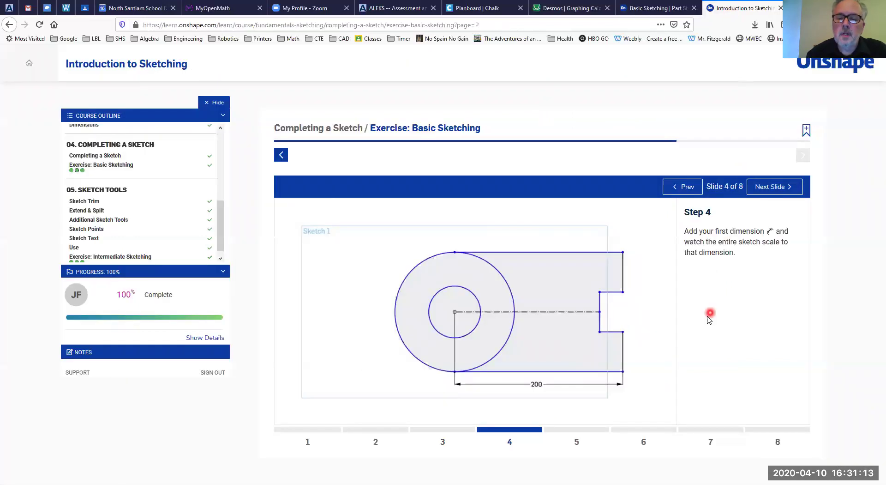
{"action": "left_click", "coordinate": [578, 438]}
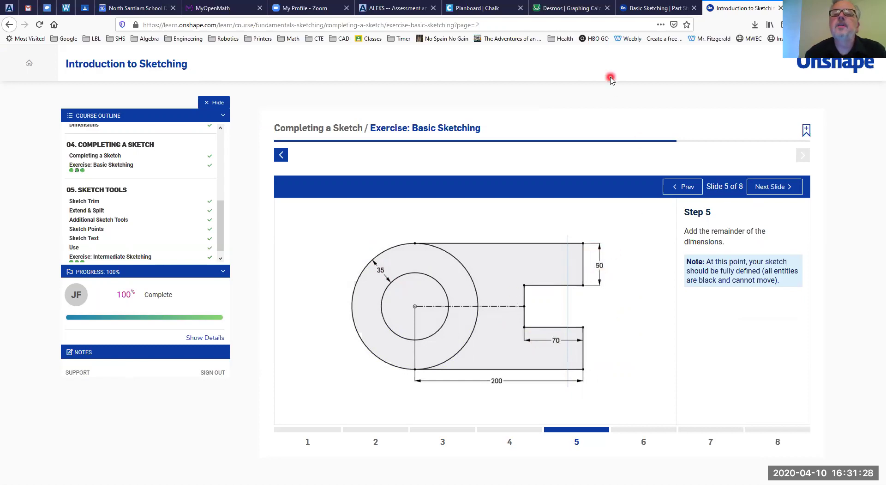
{"action": "left_click", "coordinate": [657, 8]}
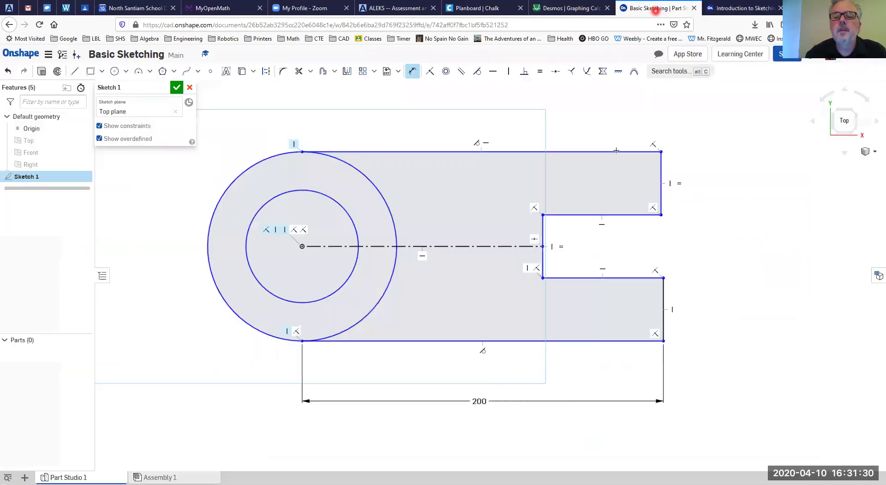
- Dimension the upper tab's vertical end line at 50 mm and the notch's lower horizontal edge at 70 mm
{"action": "left_click", "coordinate": [661, 170]}
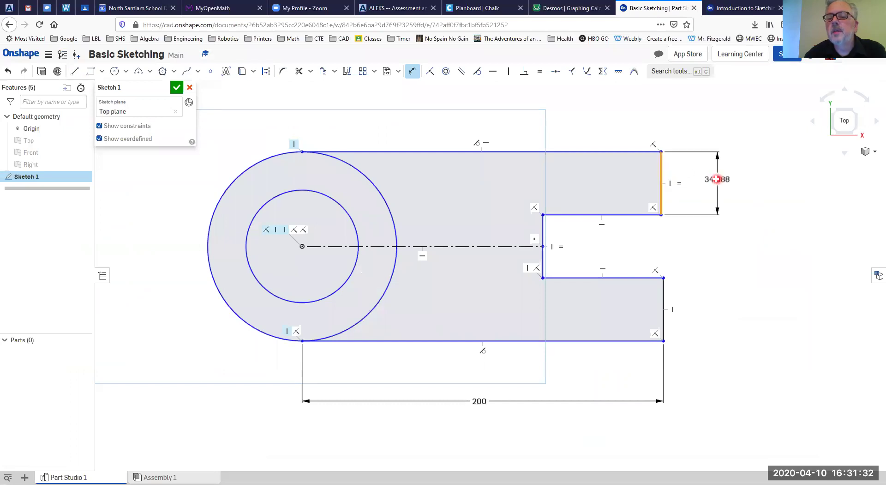
{"action": "left_click", "coordinate": [718, 180]}
{"action": "type", "text": "50"}
{"action": "key", "text": "Return"}
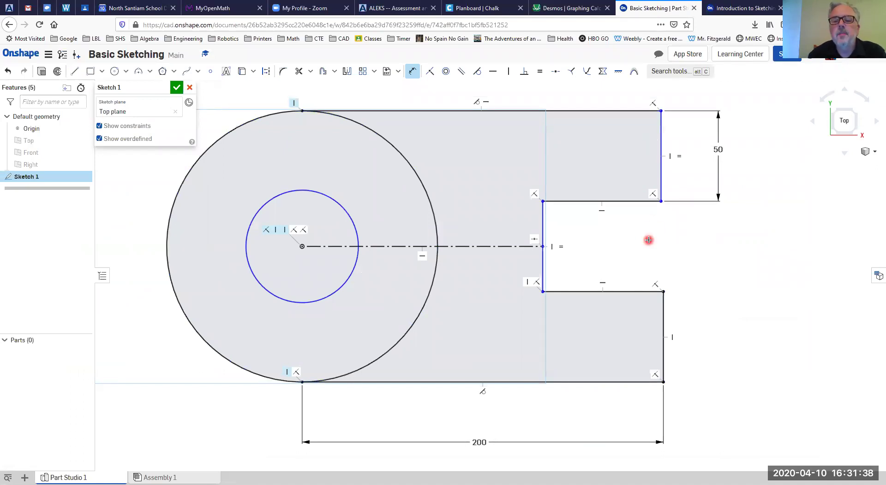
{"action": "left_click_drag", "start_coordinate": [620, 288], "coordinate": [603, 266]}
{"action": "left_click", "coordinate": [603, 265]}
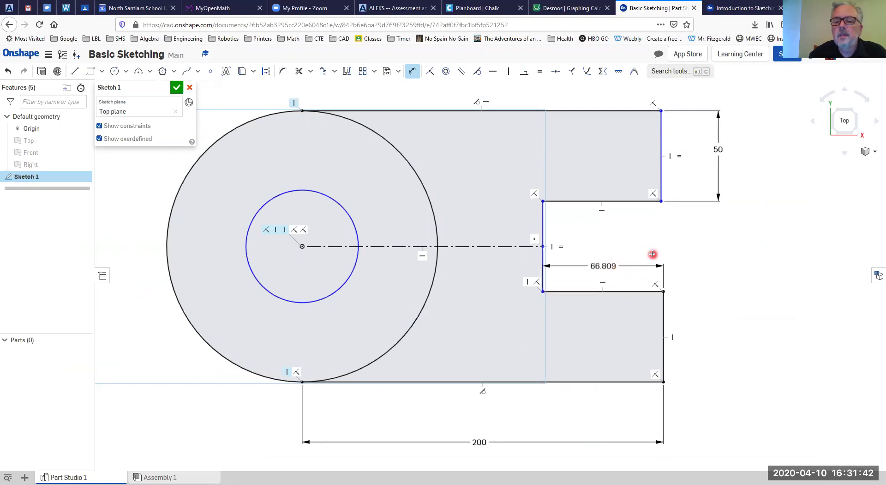
{"action": "type", "text": "70"}
{"action": "key", "text": "Return"}
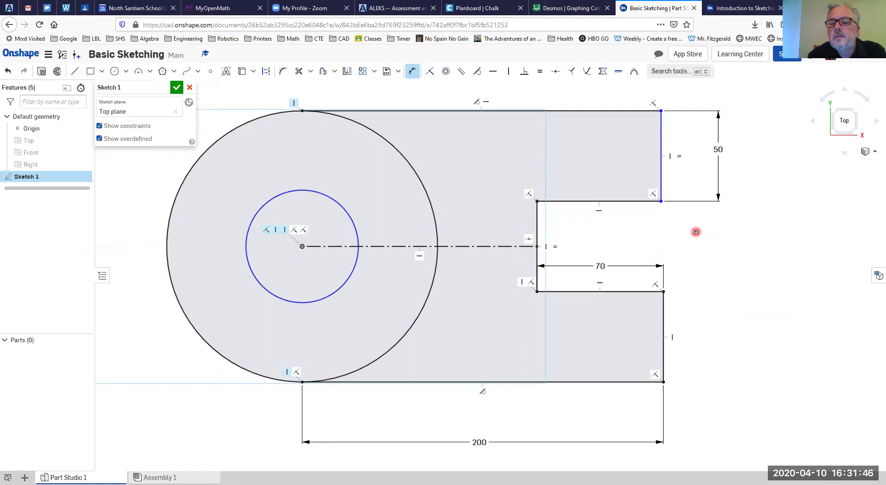
- Dimension the gap between the outer and inner circles at 35 mm
{"action": "left_click", "coordinate": [230, 134]}
{"action": "left_click", "coordinate": [263, 200]}
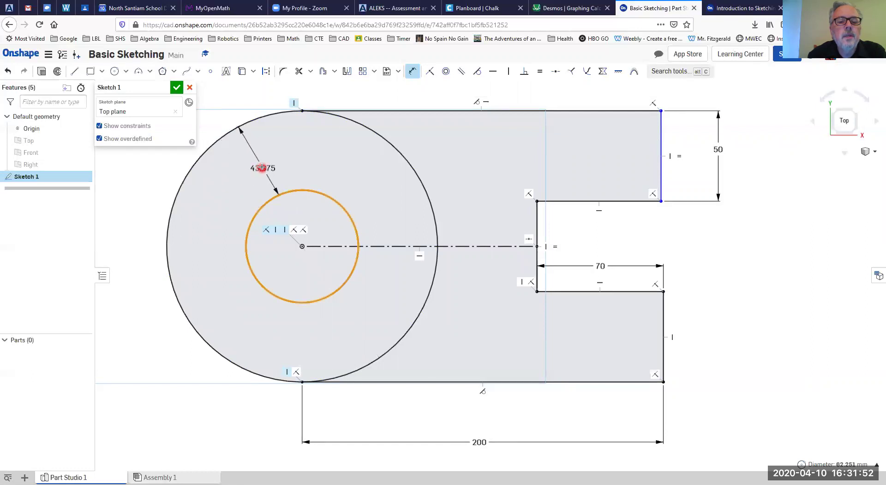
{"action": "left_click", "coordinate": [260, 167]}
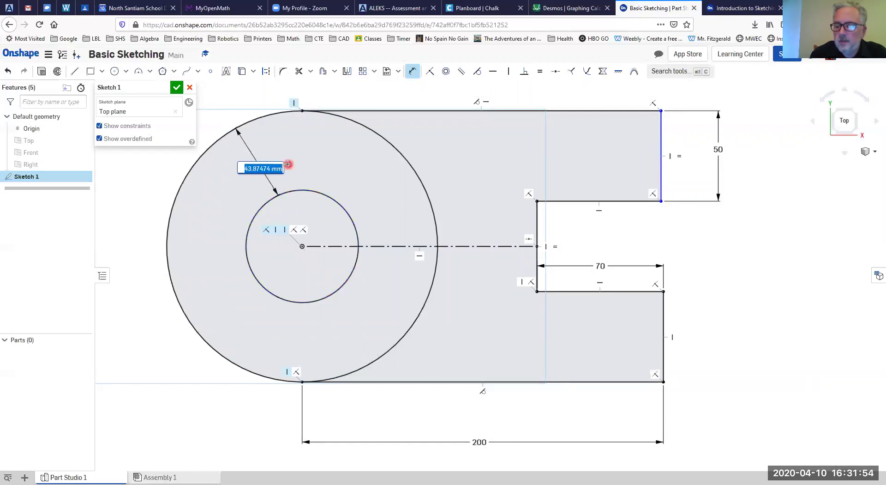
{"action": "type", "text": "35"}
{"action": "key", "text": "Return"}
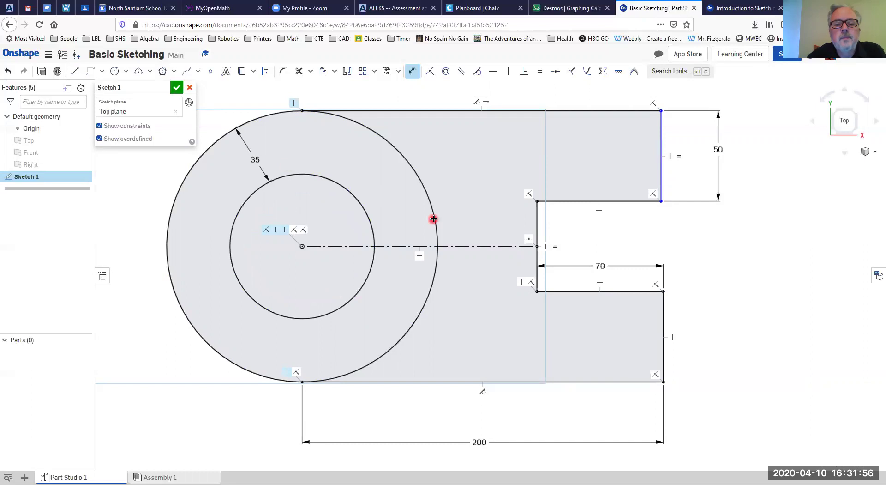
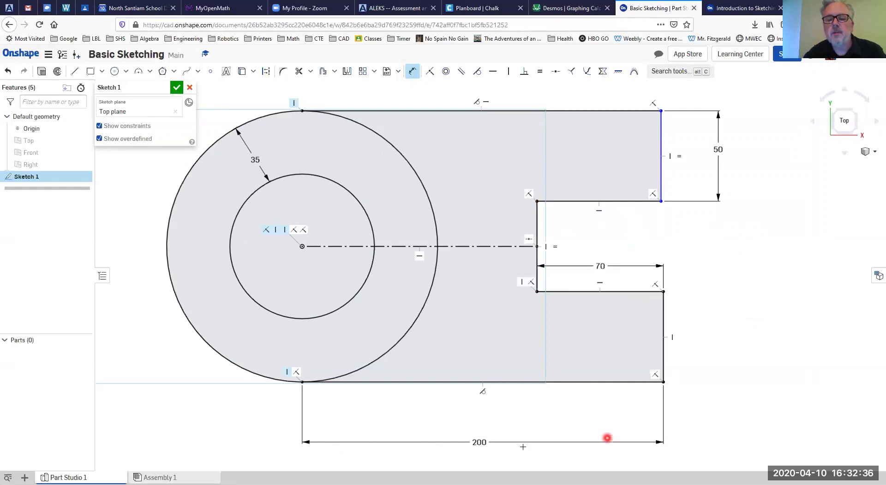
- Test the sketch by setting the lower edge's length dimension to 250 mm, and restore it to 200 mm
{"action": "left_click", "coordinate": [480, 443]}
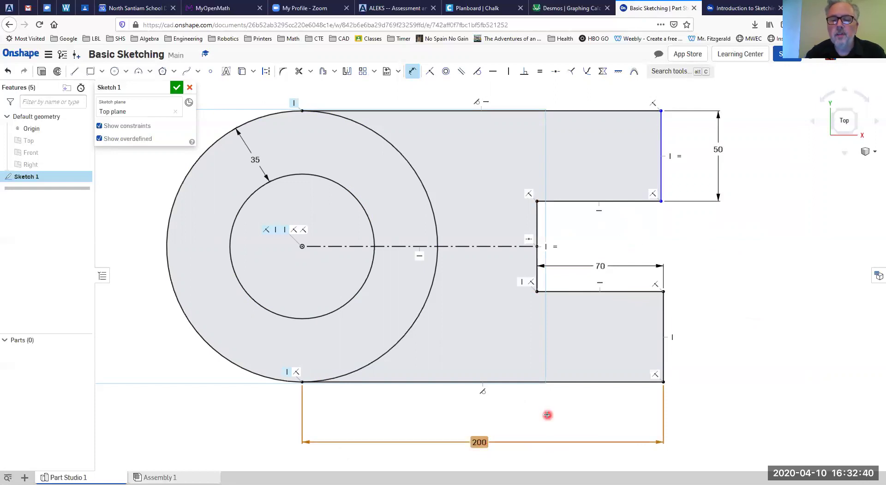
{"action": "double_click", "coordinate": [478, 443]}
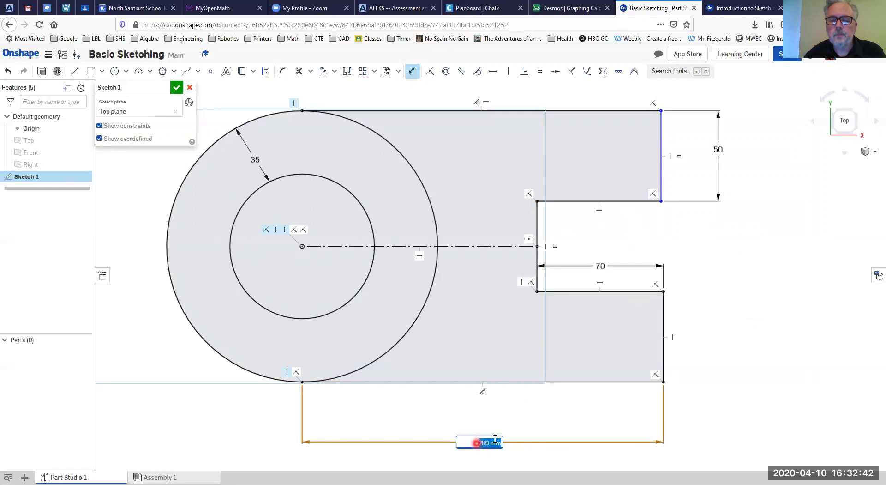
{"action": "type", "text": "250"}
{"action": "key", "text": "Return"}
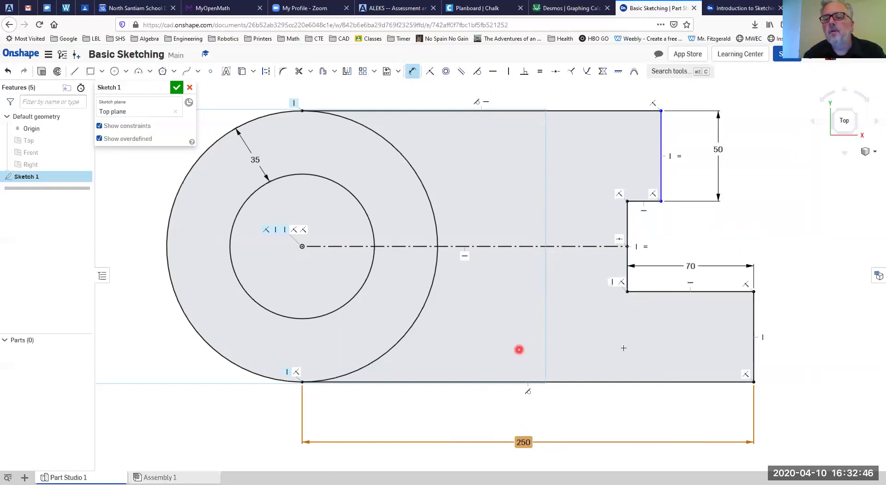
{"action": "double_click", "coordinate": [523, 442]}
{"action": "type", "text": "200"}
{"action": "key", "text": "Return"}
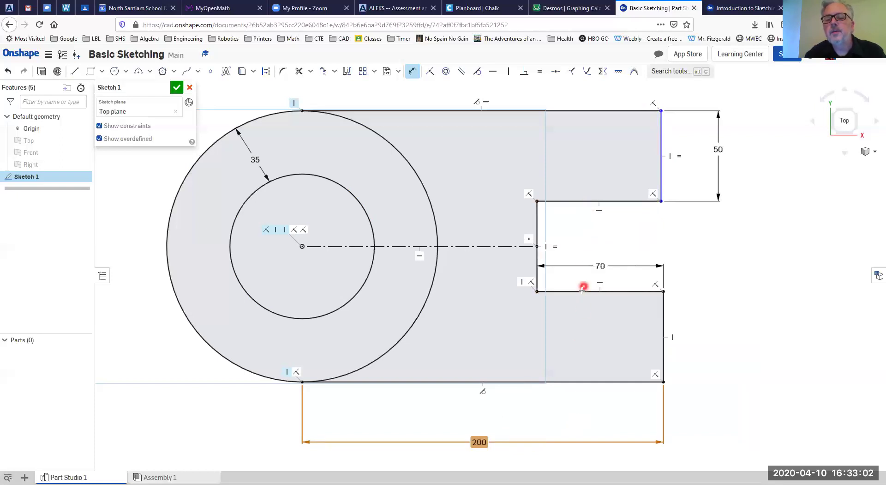
- Apply an equal constraint between the notch's lower and upper horizontal edges
{"action": "left_click", "coordinate": [540, 71]}
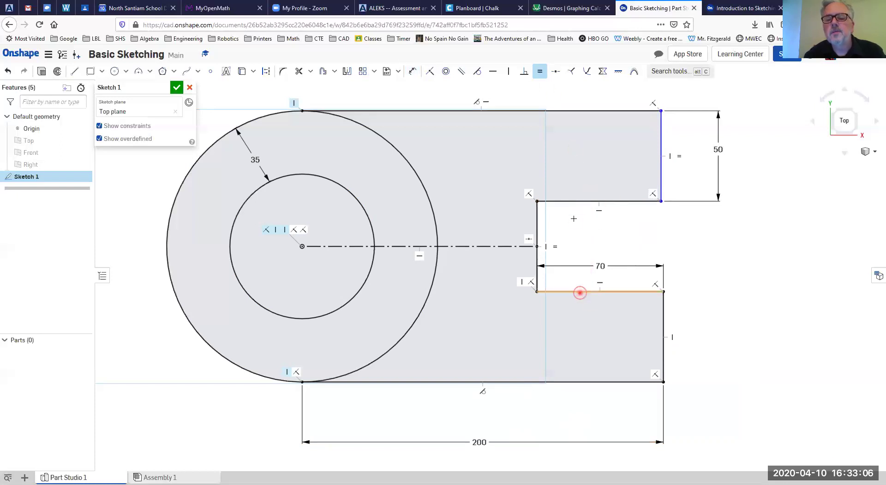
{"action": "left_click", "coordinate": [607, 201]}
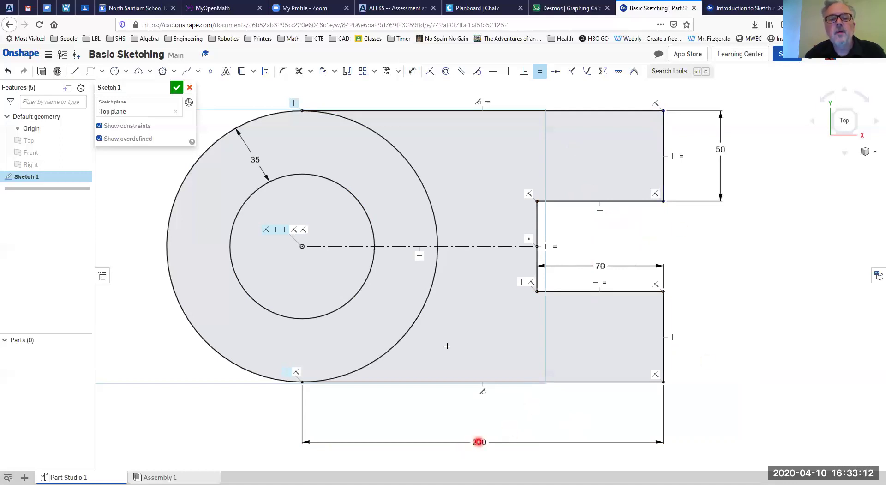
- Retest the constrained sketch with an overall length dimension of 250 mm, and set the dimension back to 200 mm
{"action": "left_click", "coordinate": [413, 71]}
{"action": "double_click", "coordinate": [479, 442]}
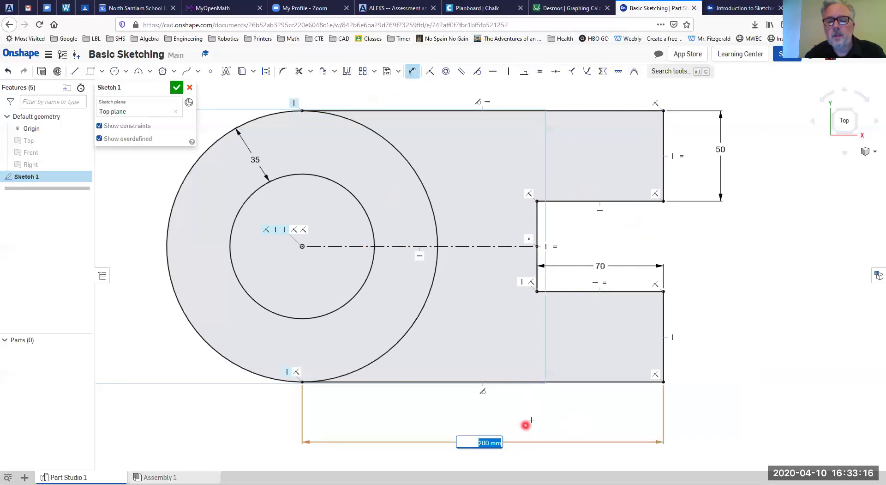
{"action": "type", "text": "250"}
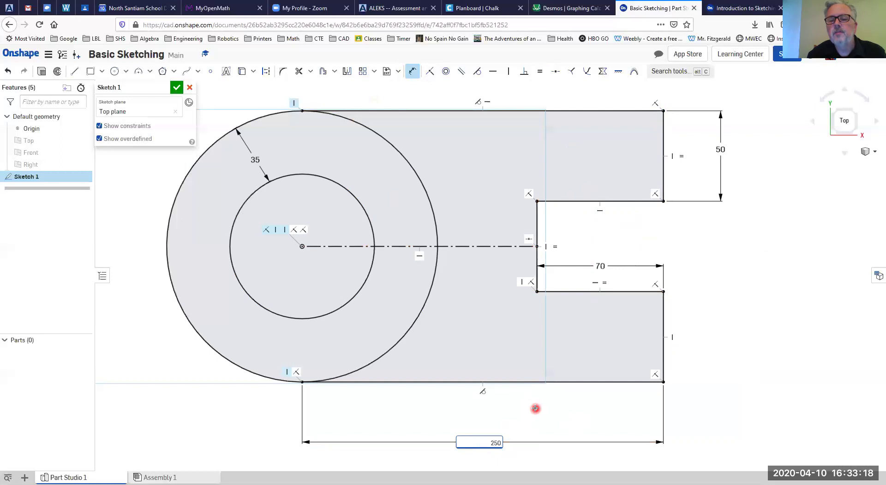
{"action": "key", "text": "Return"}
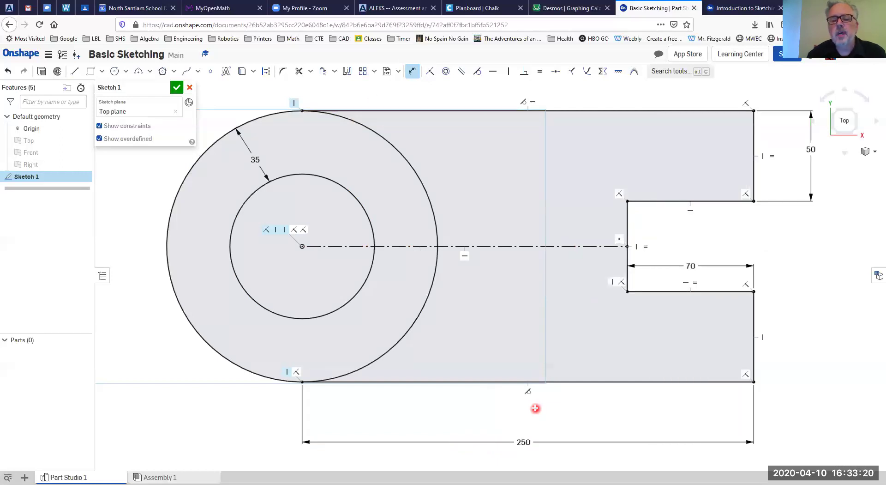
{"action": "double_click", "coordinate": [523, 443]}
{"action": "type", "text": "200"}
{"action": "key", "text": "Return"}
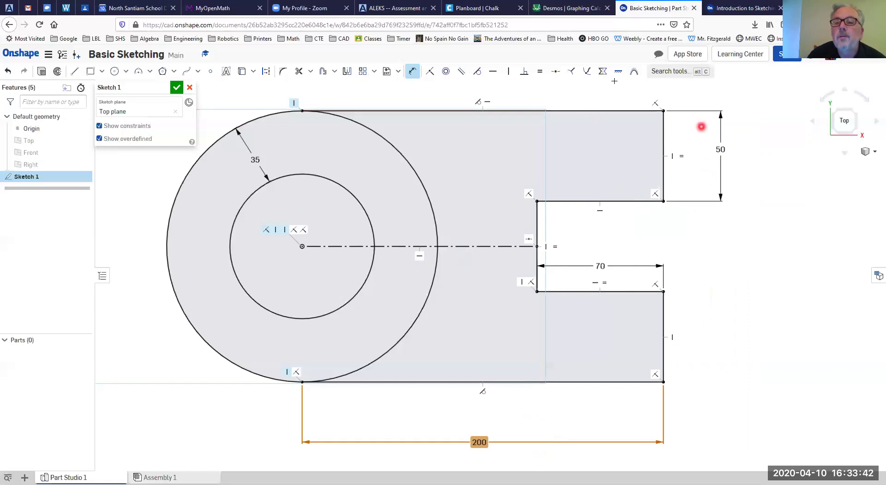
- Read on slide 6 how the two tab circles are positioned and sized, and return to the Basic Sketching document
{"action": "left_click", "coordinate": [735, 15]}
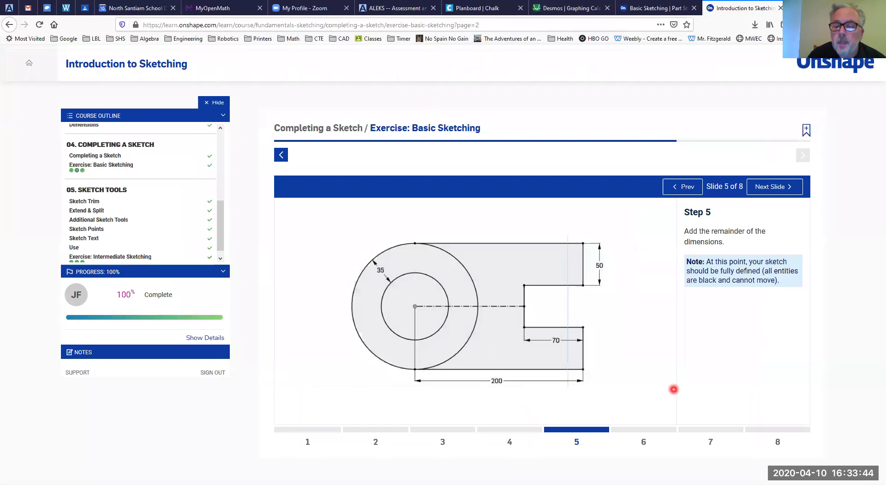
{"action": "left_click", "coordinate": [642, 432]}
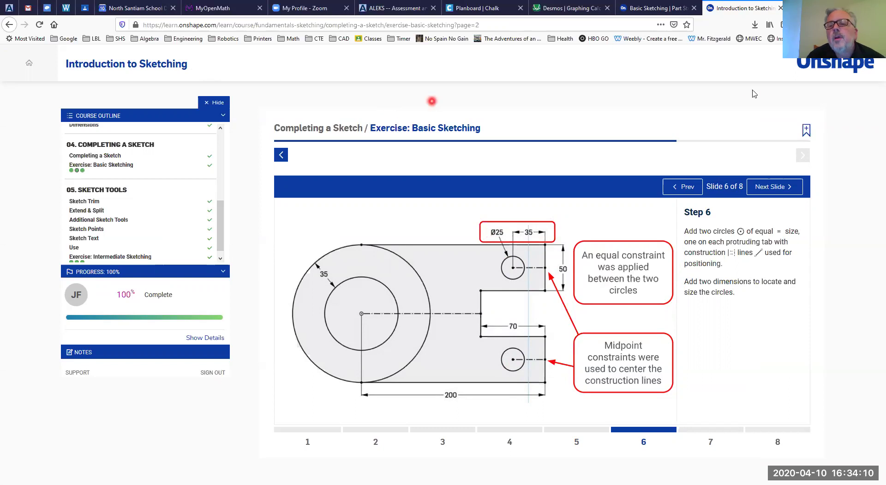
{"action": "left_click", "coordinate": [655, 10]}
- Sketch a circle about 36 mm in diameter inside the upper tab, its center aligned horizontally with the end line's midpoint
{"action": "left_click", "coordinate": [114, 71]}
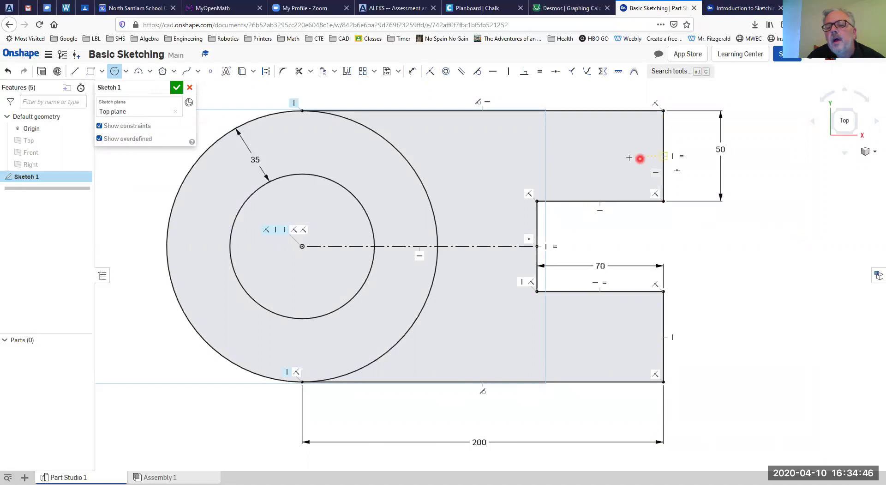
{"action": "left_click", "coordinate": [605, 156]}
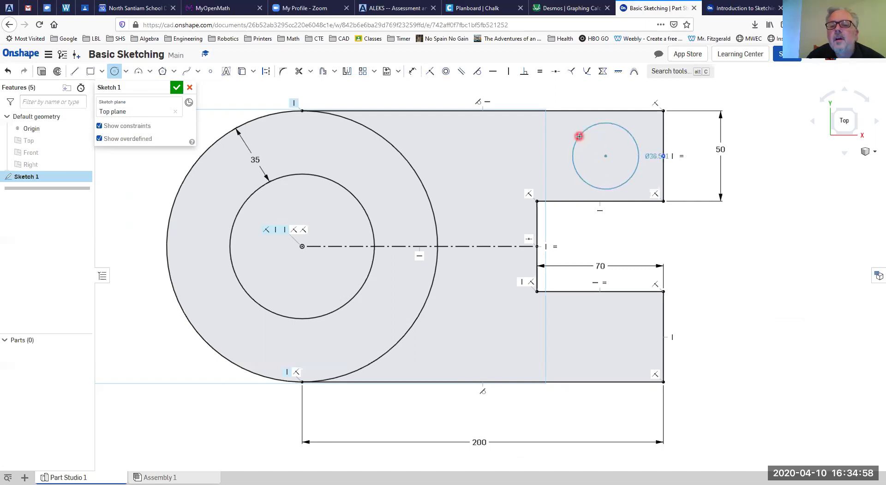
{"action": "left_click", "coordinate": [648, 157]}
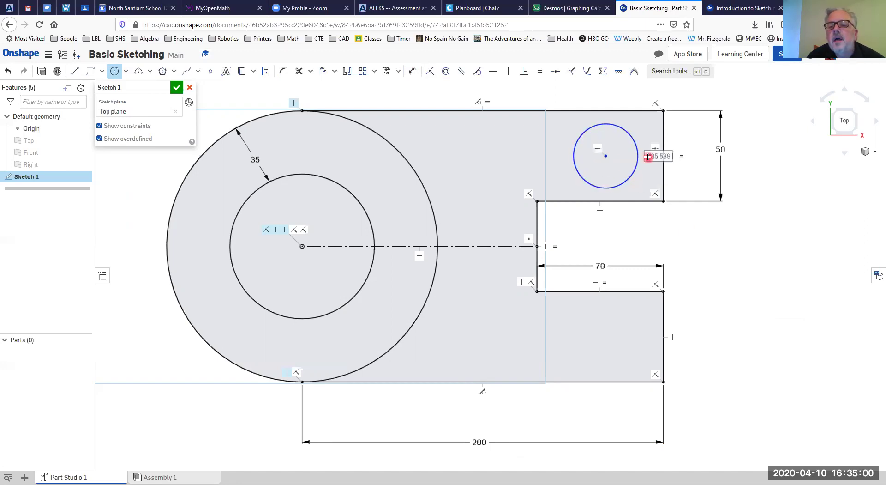
{"action": "left_click_drag", "start_coordinate": [652, 157], "coordinate": [673, 182]}
{"action": "key", "text": "Escape"}
{"action": "left_click", "coordinate": [618, 187]}
{"action": "left_click", "coordinate": [650, 222]}
{"action": "left_click", "coordinate": [660, 255]}
{"action": "left_click", "coordinate": [764, 274]}
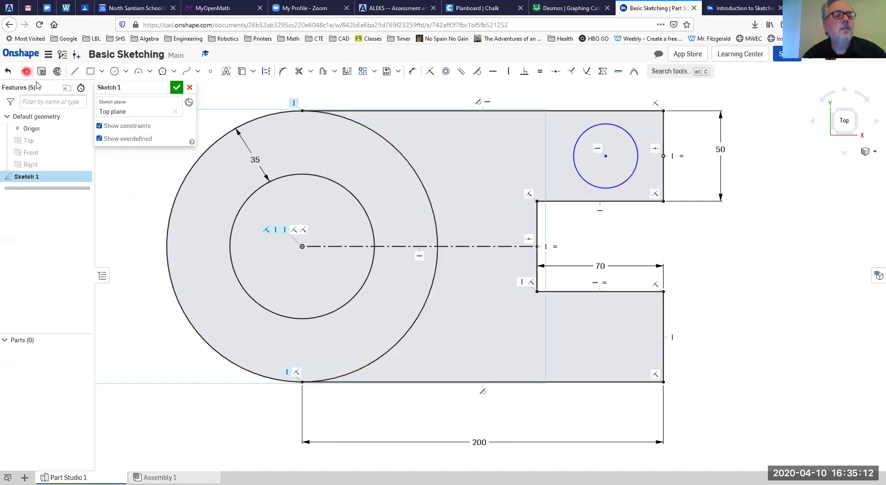
- Apply an equal constraint between the vertical end edges of the lower and upper tabs
{"action": "left_click", "coordinate": [115, 71]}
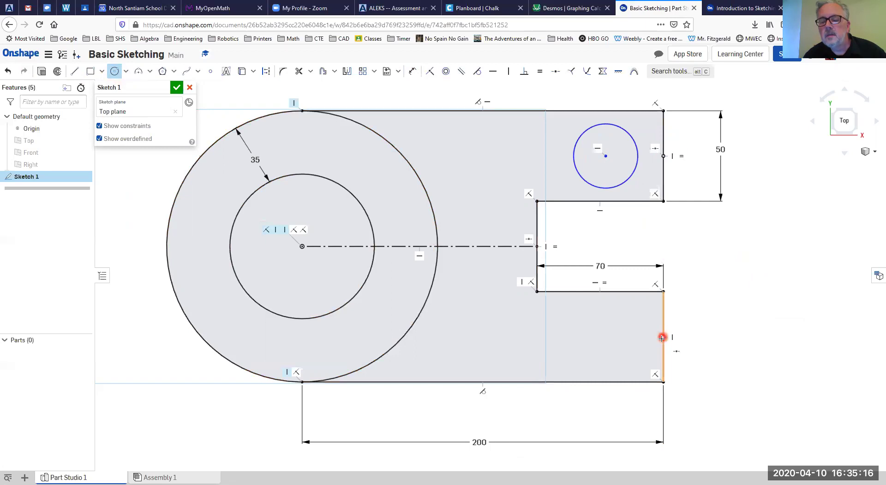
{"action": "key", "text": "Escape"}
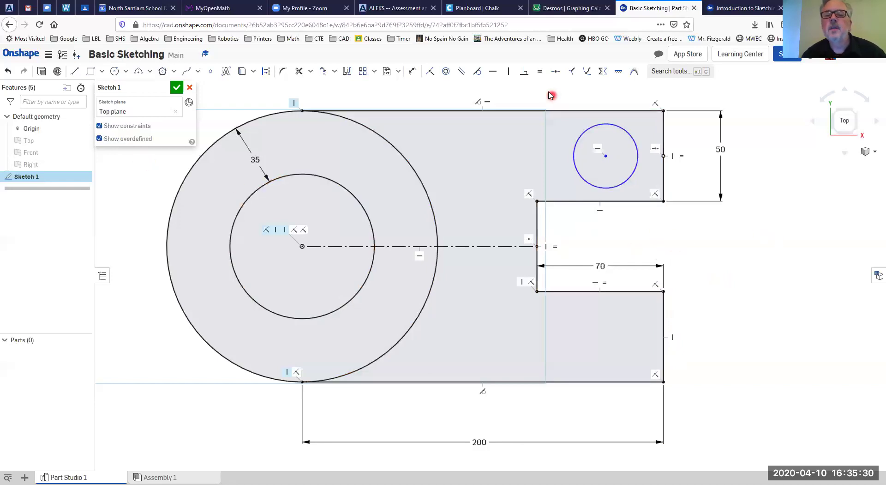
{"action": "left_click", "coordinate": [541, 73]}
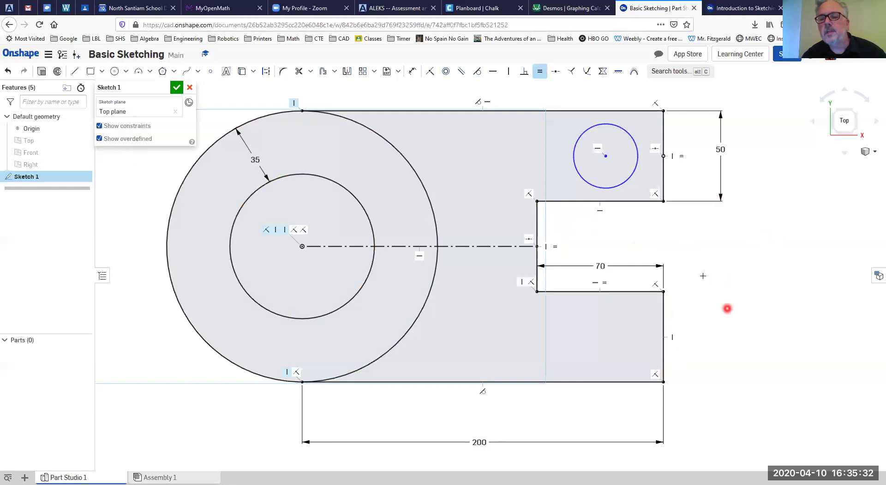
{"action": "left_click", "coordinate": [663, 323]}
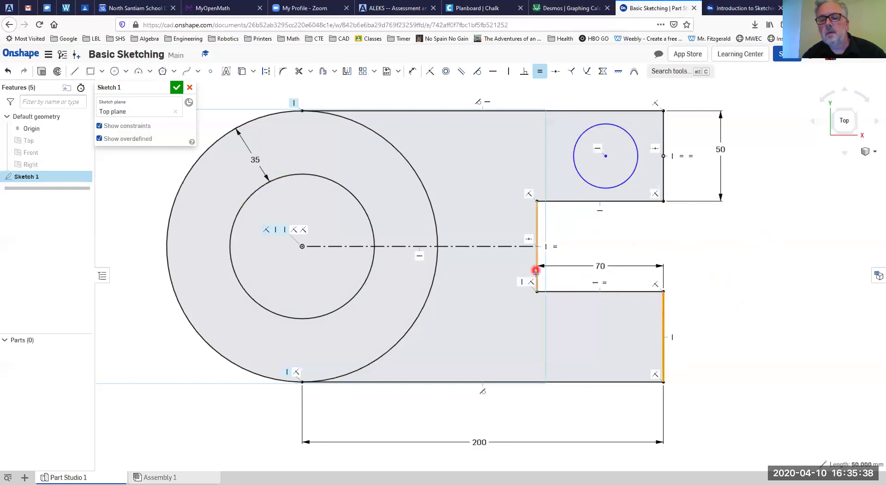
{"action": "left_click", "coordinate": [726, 297]}
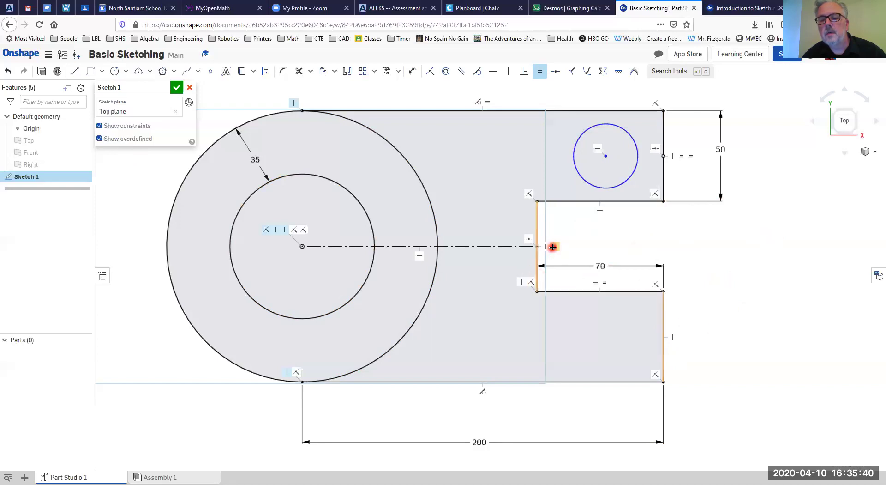
{"action": "key", "text": "Escape"}
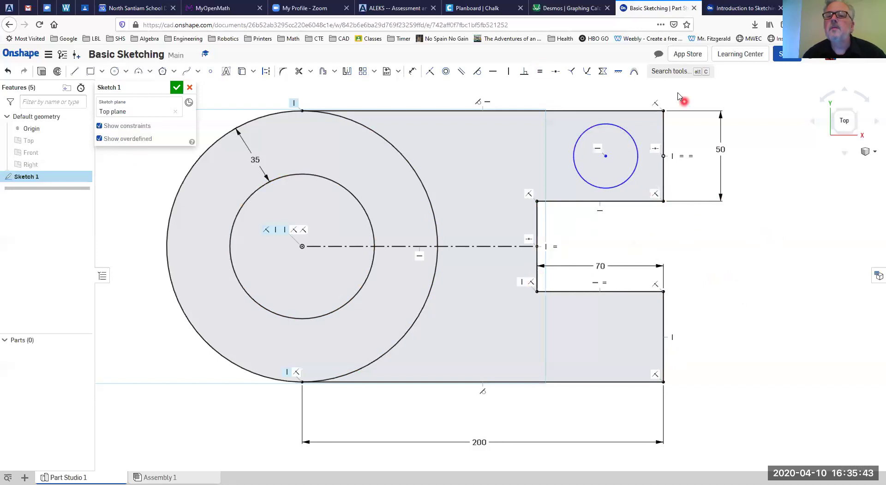
- Try applying an equal constraint to both tab end edges and the notch's vertical edge as one selection
{"action": "right_click", "coordinate": [663, 195]}
{"action": "left_click", "coordinate": [545, 229]}
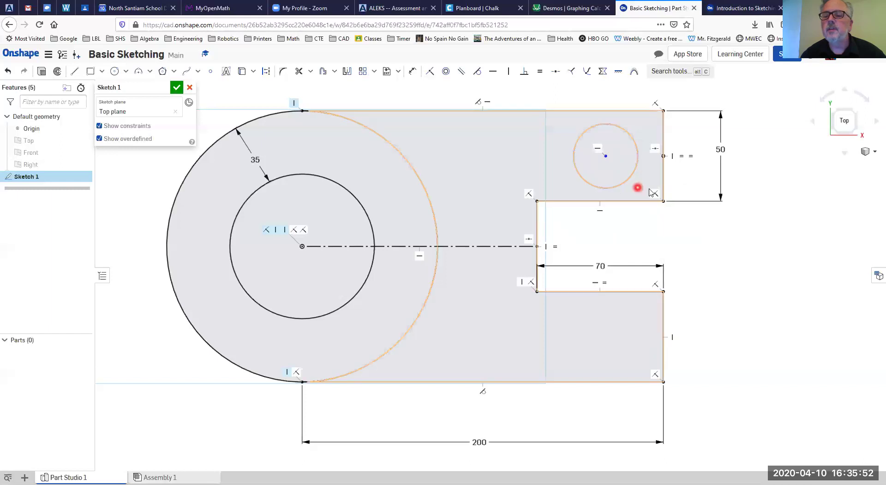
{"action": "left_click", "coordinate": [663, 179]}
{"action": "left_click", "coordinate": [537, 229]}
{"action": "left_click", "coordinate": [663, 327]}
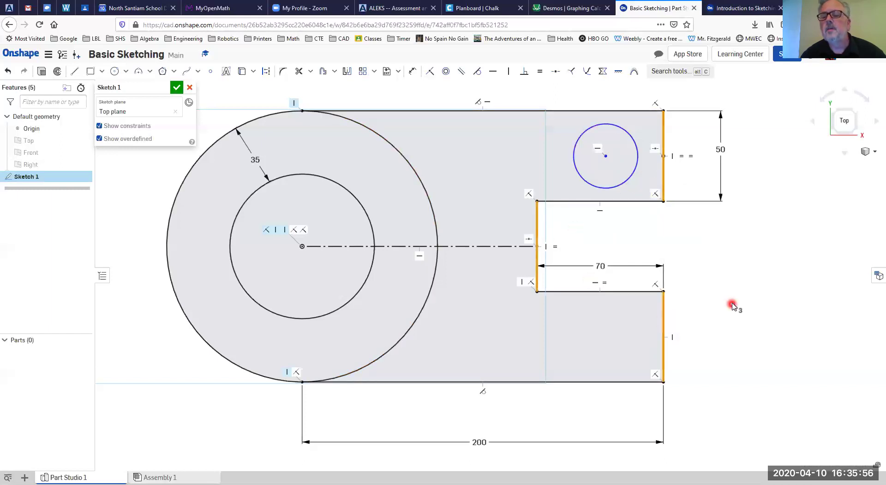
{"action": "left_click", "coordinate": [540, 73]}
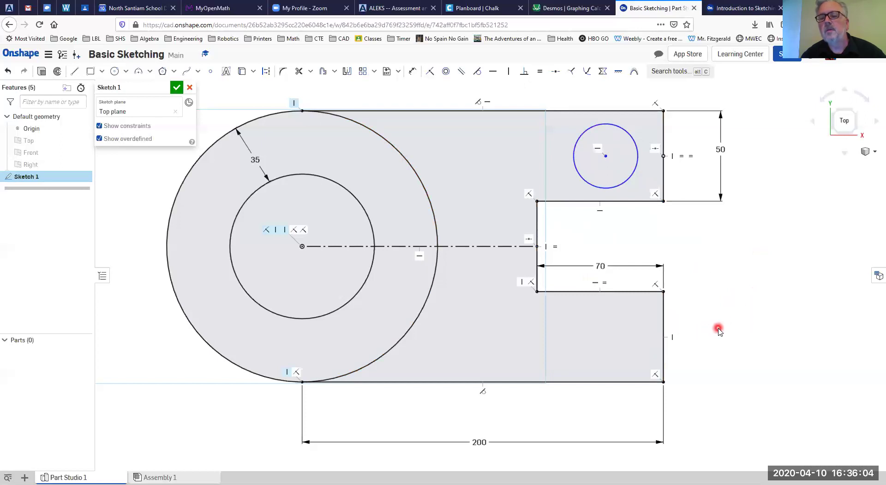
- Test the constrained sketch with an upper tab width dimension of 75 mm, and set the dimension back to 50 mm
{"action": "double_click", "coordinate": [720, 149]}
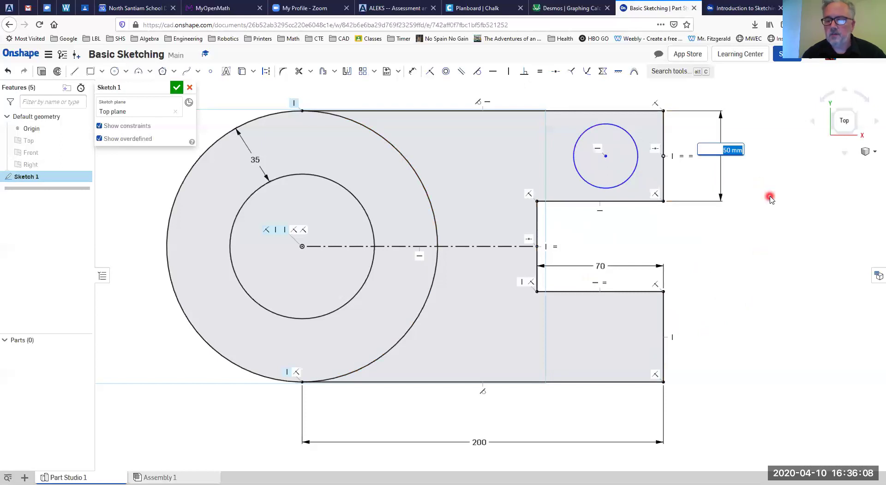
{"action": "type", "text": "75"}
{"action": "key", "text": "Return"}
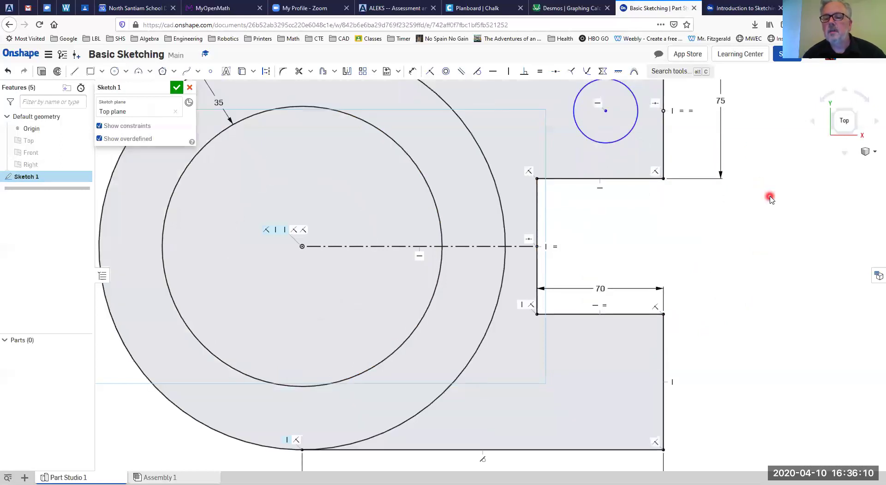
{"action": "scroll", "coordinate": [770, 199], "scroll_direction": "down", "scroll_amount": 4}
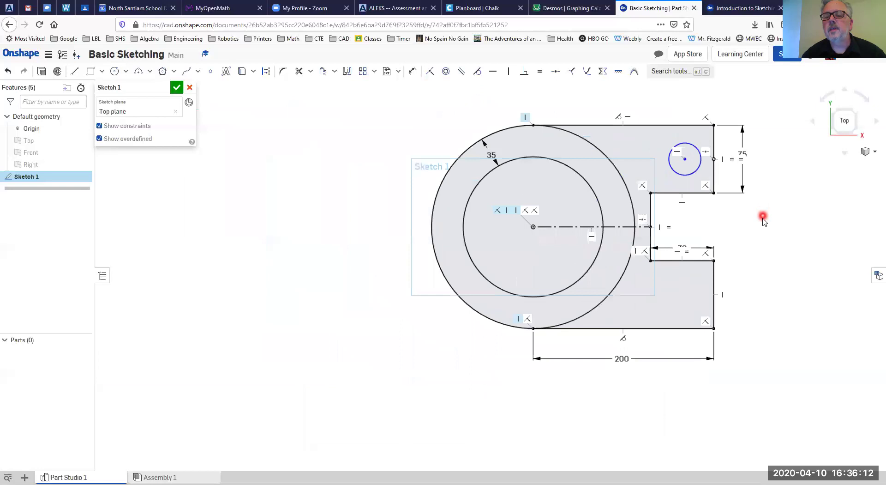
{"action": "double_click", "coordinate": [759, 160]}
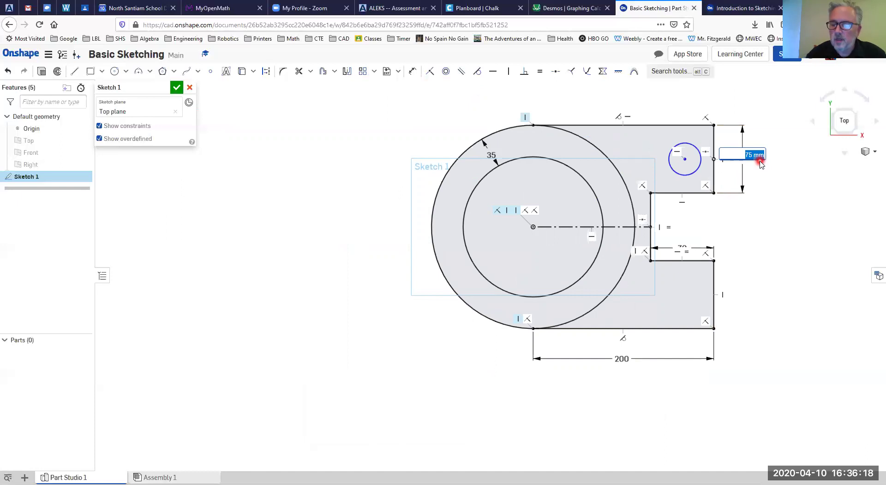
{"action": "type", "text": "50"}
{"action": "key", "text": "Return"}
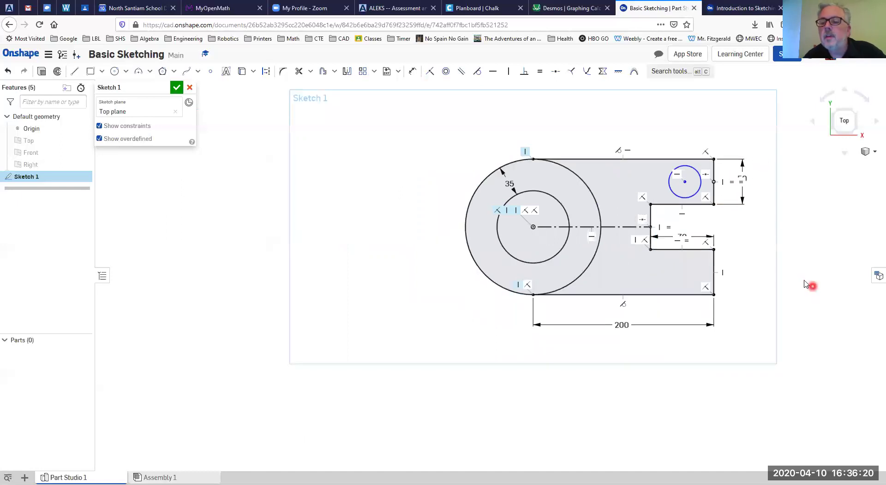
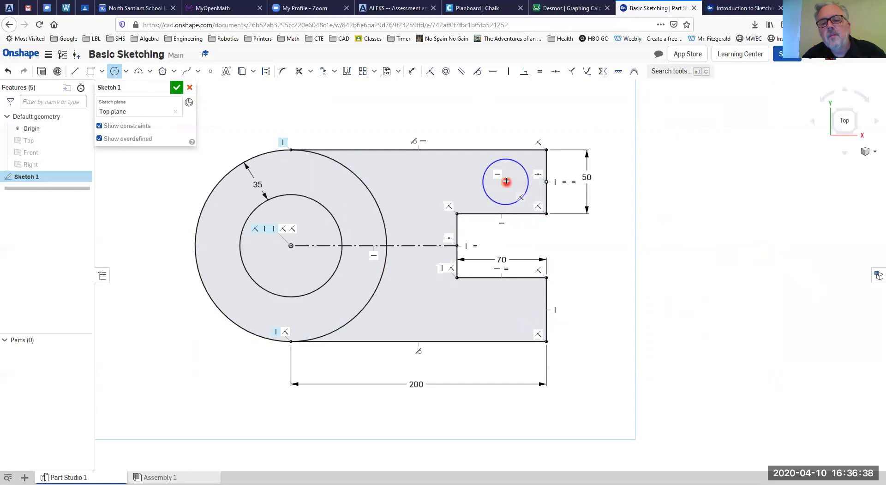
- Sketch a circle about 35 mm in diameter inside the lower tab, its center aligned with the upper circle's center and the end edge's midpoint
{"action": "left_click_drag", "start_coordinate": [505, 182], "coordinate": [507, 201]}
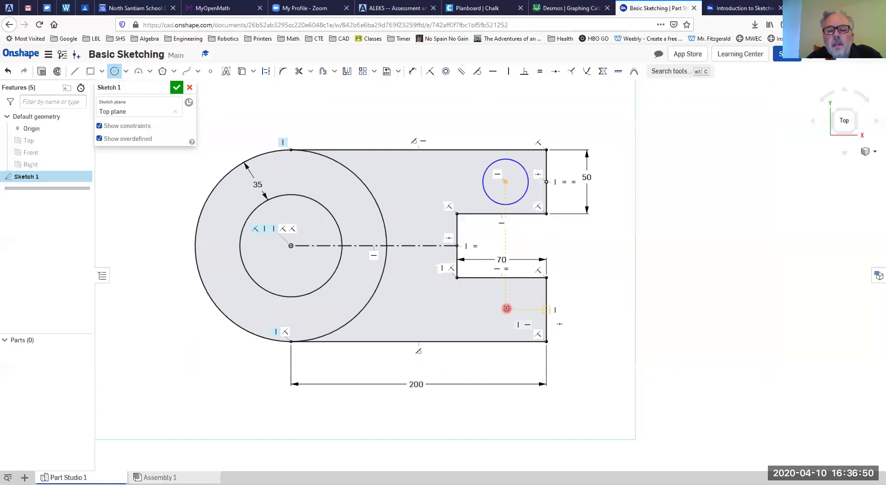
{"action": "left_click_drag", "start_coordinate": [506, 308], "coordinate": [487, 295]}
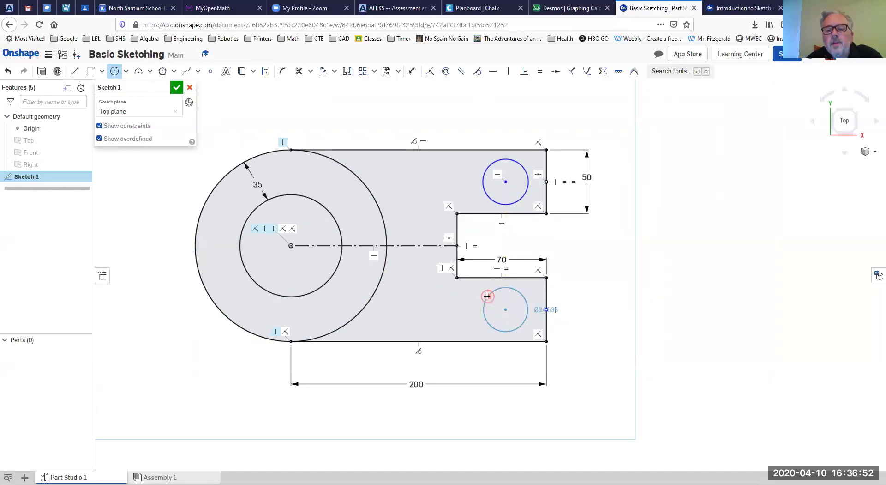
{"action": "key", "text": "Escape"}
- Apply an equal constraint between the upper and lower tab circles
{"action": "left_click", "coordinate": [540, 72]}
{"action": "left_click", "coordinate": [514, 159]}
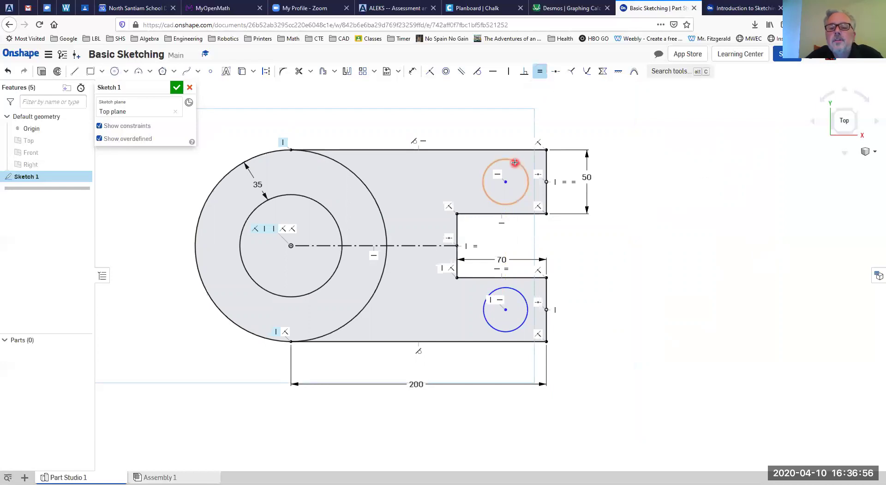
{"action": "left_click", "coordinate": [520, 294]}
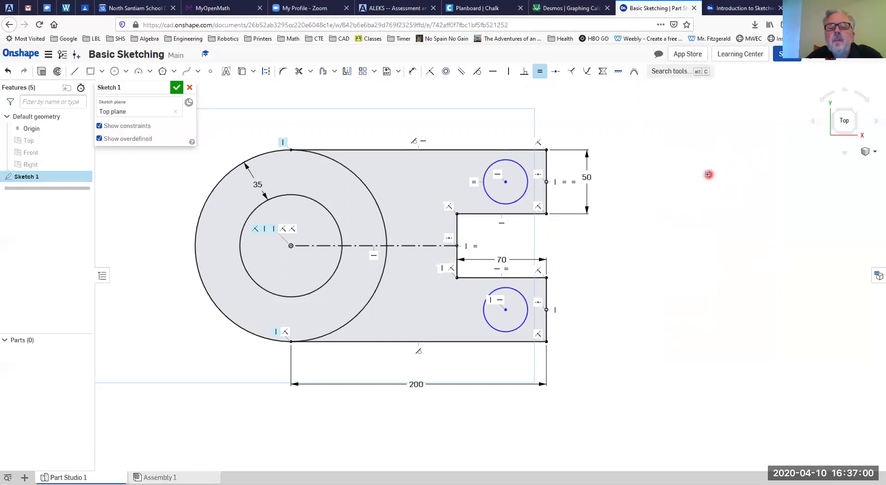
- Draw a horizontal construction line from each tab circle's center to the midpoint of that tab's end edge
{"action": "left_click", "coordinate": [72, 73]}
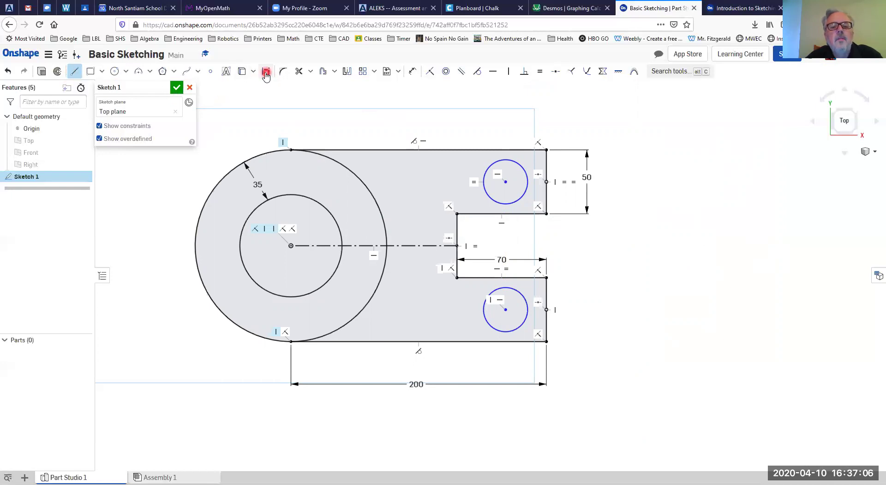
{"action": "left_click", "coordinate": [505, 182]}
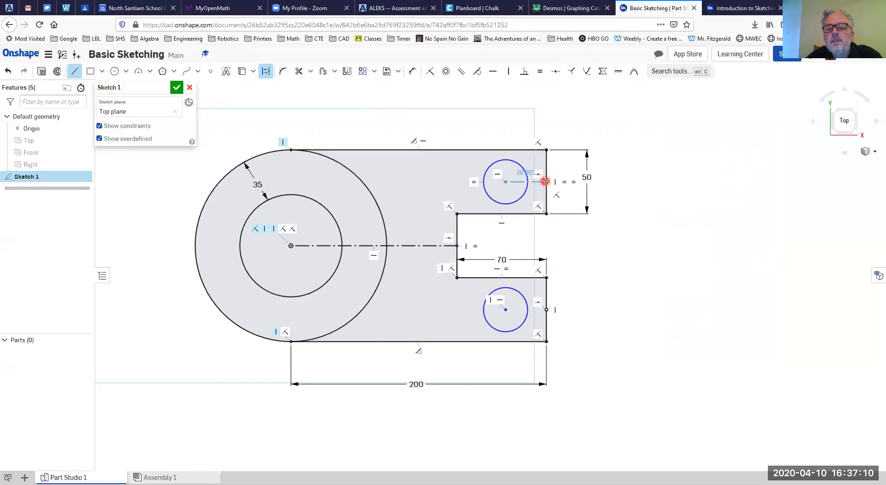
{"action": "left_click", "coordinate": [546, 182]}
{"action": "left_click", "coordinate": [506, 309]}
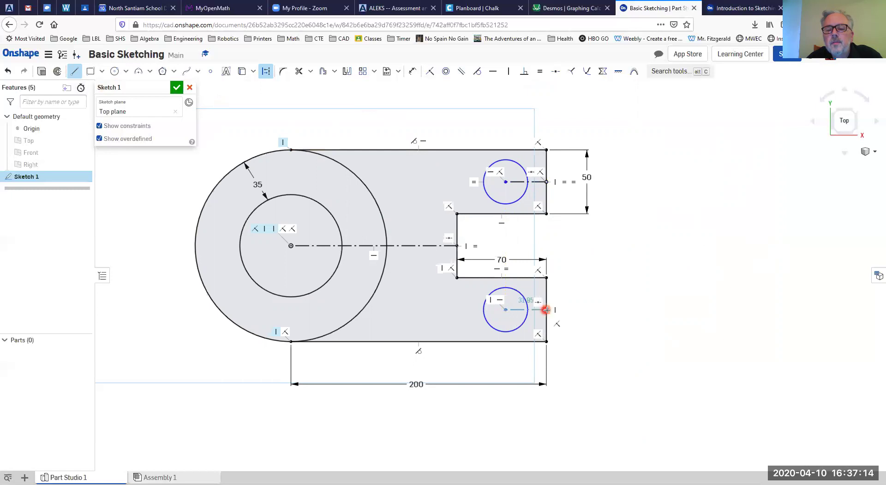
{"action": "left_click", "coordinate": [546, 310]}
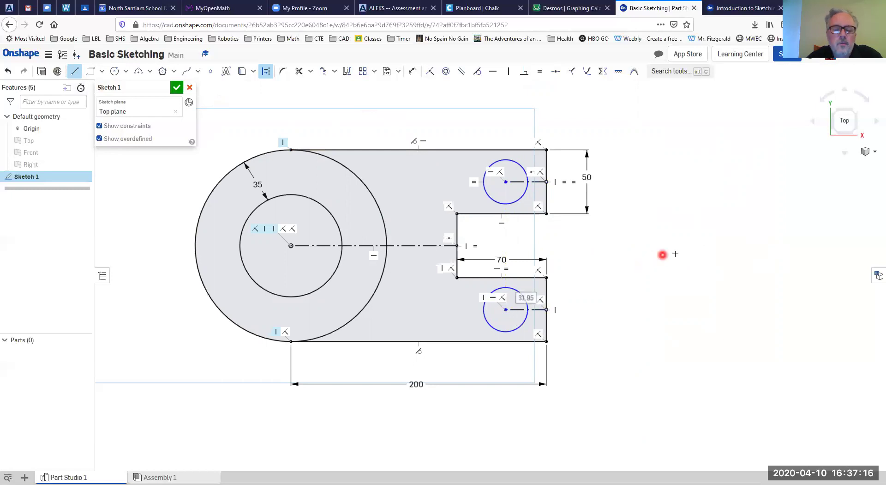
{"action": "key", "text": "Escape"}
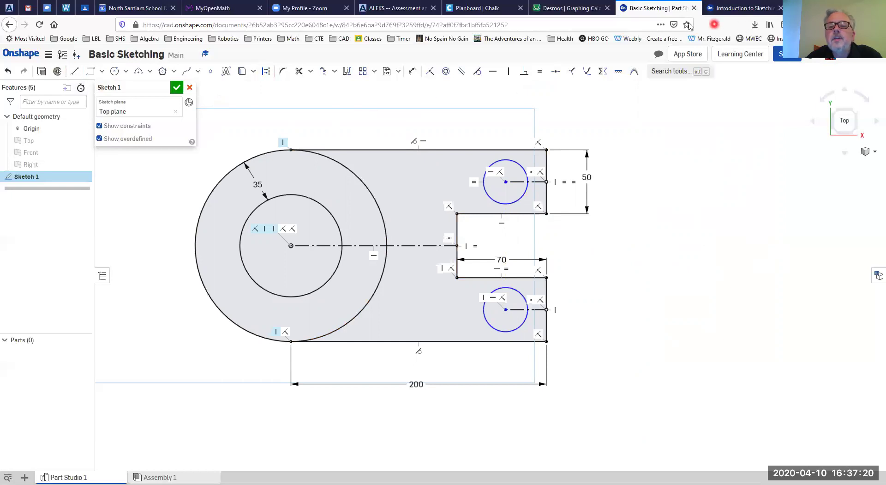
- Check the circle dimensions on slide 6, and dimension the upper tab's construction line at 35 mm in the Basic Sketching document
{"action": "left_click", "coordinate": [748, 11]}
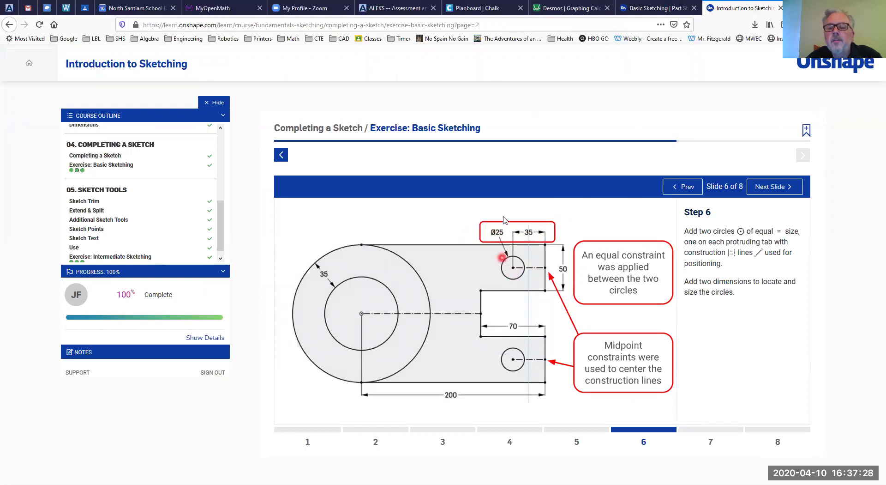
{"action": "left_click", "coordinate": [658, 8]}
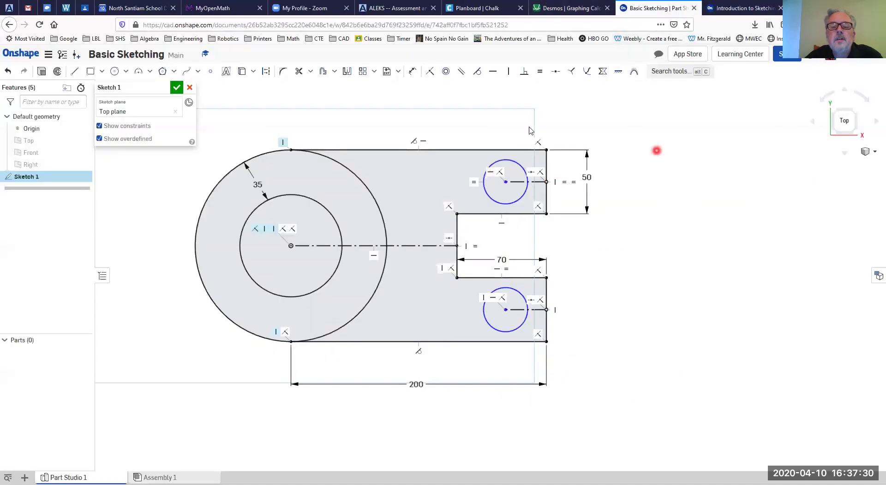
{"action": "left_click", "coordinate": [413, 74]}
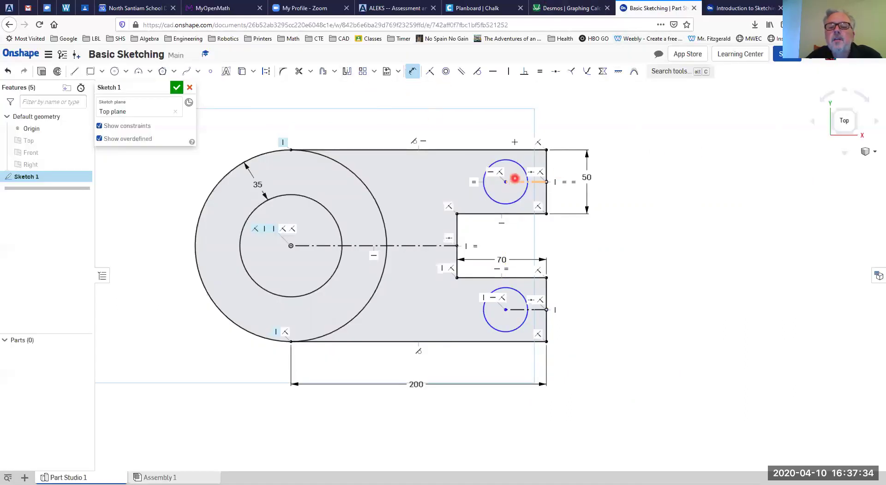
{"action": "key", "text": "d"}
{"action": "left_click", "coordinate": [514, 180]}
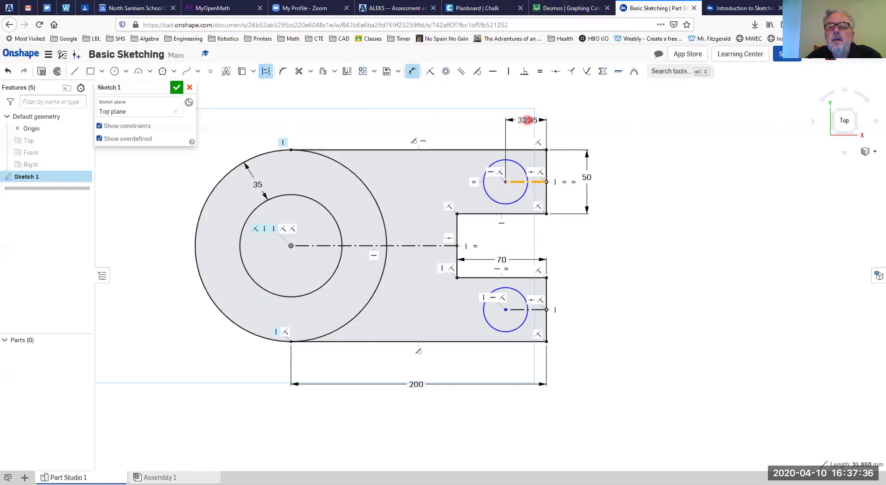
{"action": "left_click", "coordinate": [526, 120]}
{"action": "type", "text": "35"}
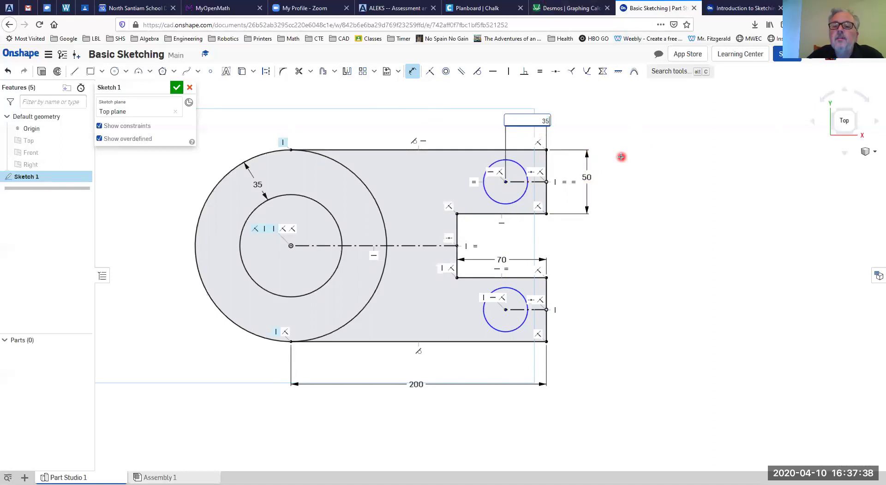
{"action": "key", "text": "Return"}
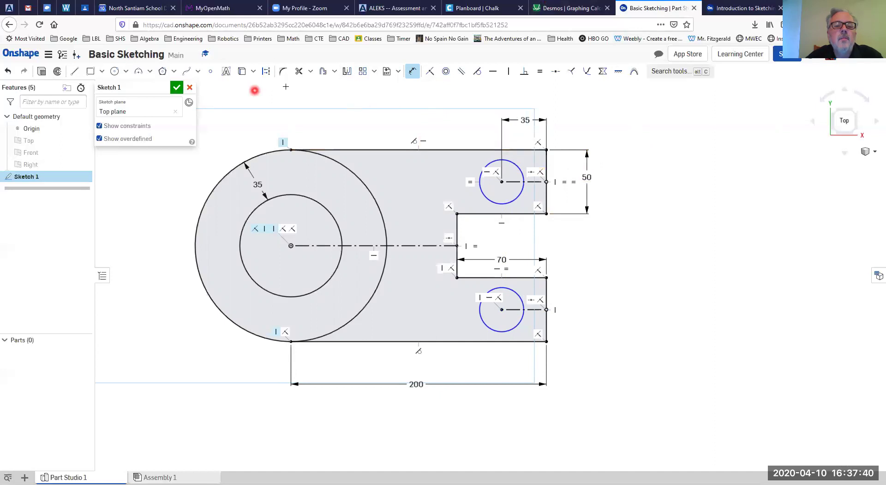
- Dimension the upper tab circle with a diameter of 25 mm
{"action": "left_click", "coordinate": [487, 172]}
{"action": "left_click", "coordinate": [488, 159]}
{"action": "left_click", "coordinate": [468, 139]}
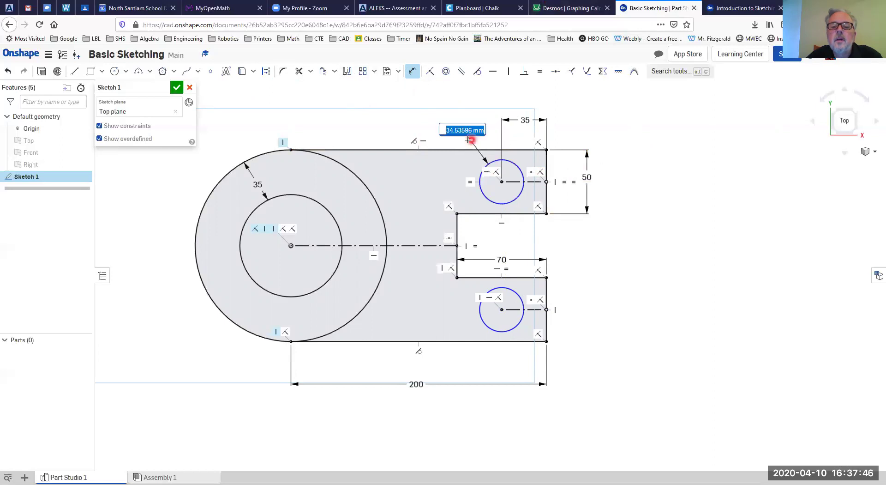
{"action": "type", "text": "25"}
{"action": "key", "text": "Return"}
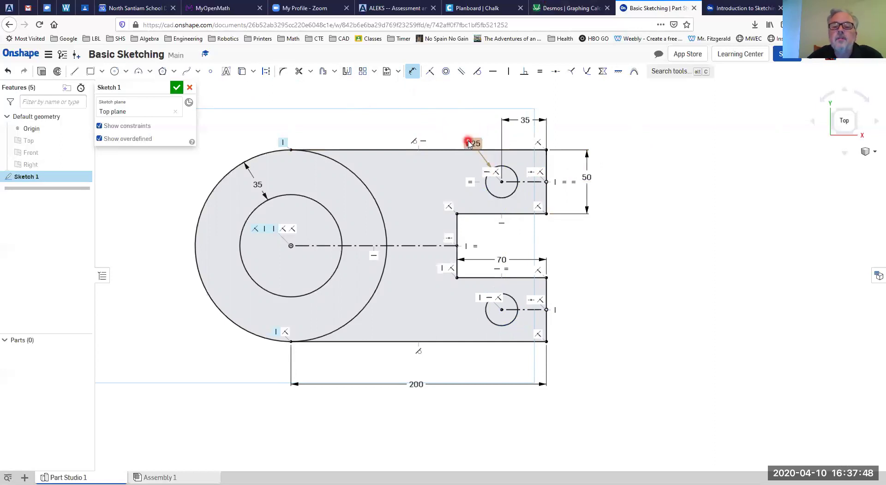
{"action": "key", "text": "Escape"}
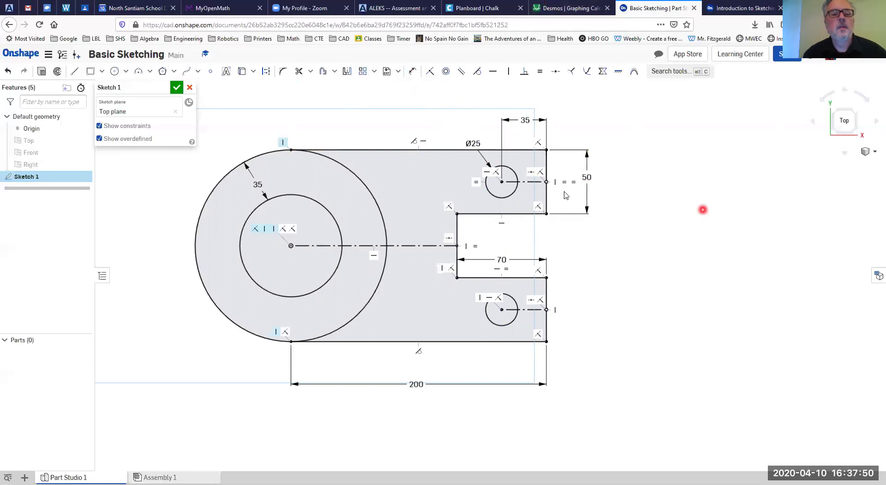
- Hide the sketch's constraint symbols and return to slide 6 of the exercise
{"action": "left_click", "coordinate": [123, 126]}
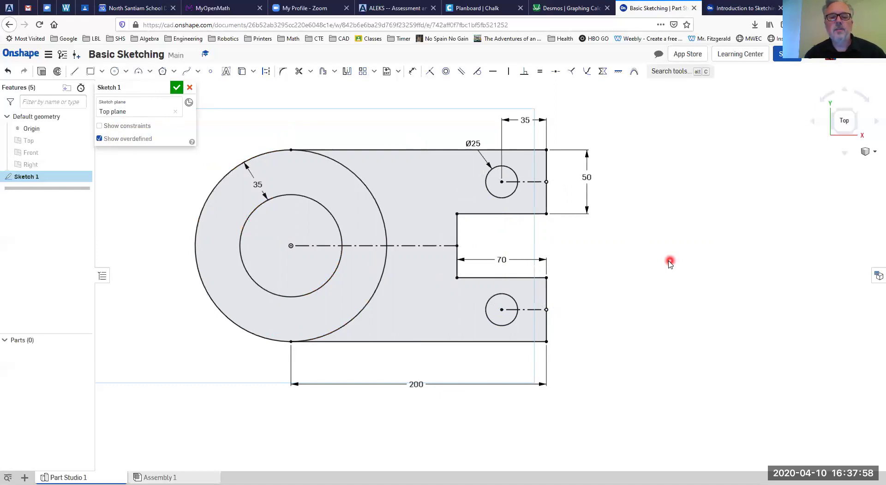
{"action": "left_click", "coordinate": [744, 10]}
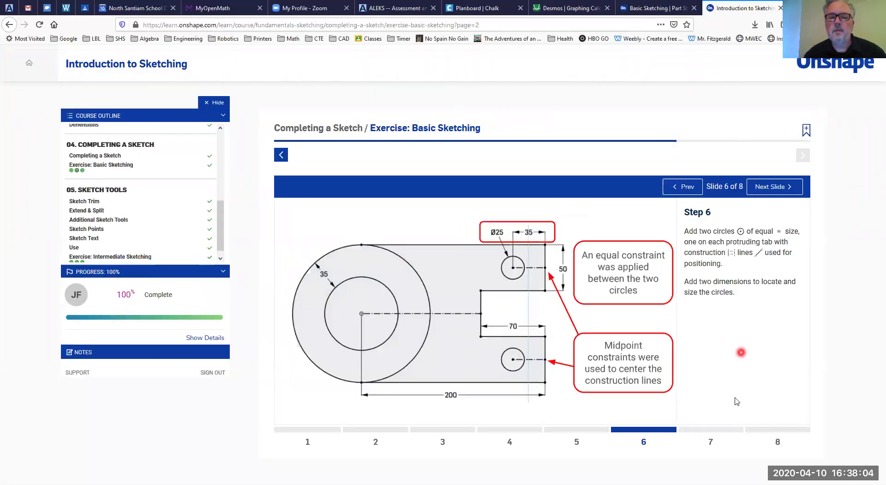
- Read slide 7 of the exercise, and accept the finished sketch in the Basic Sketching document
{"action": "left_click", "coordinate": [706, 436]}
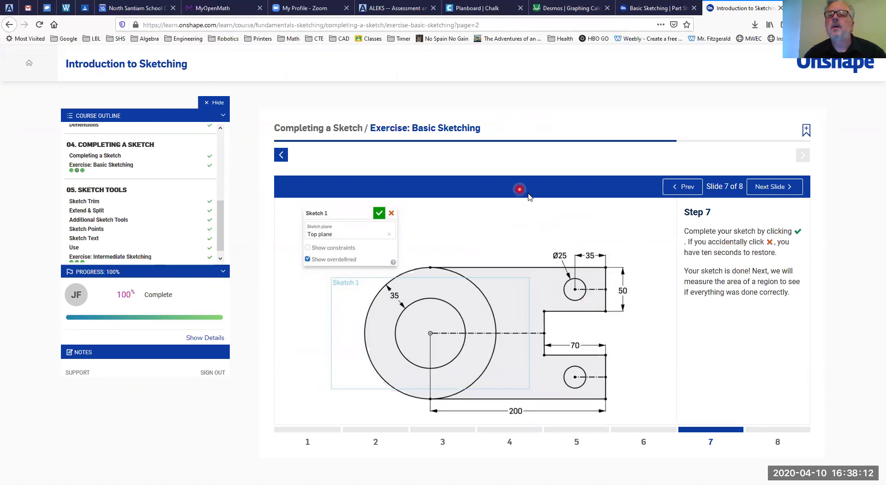
{"action": "key", "text": "ctrl+Page_Up"}
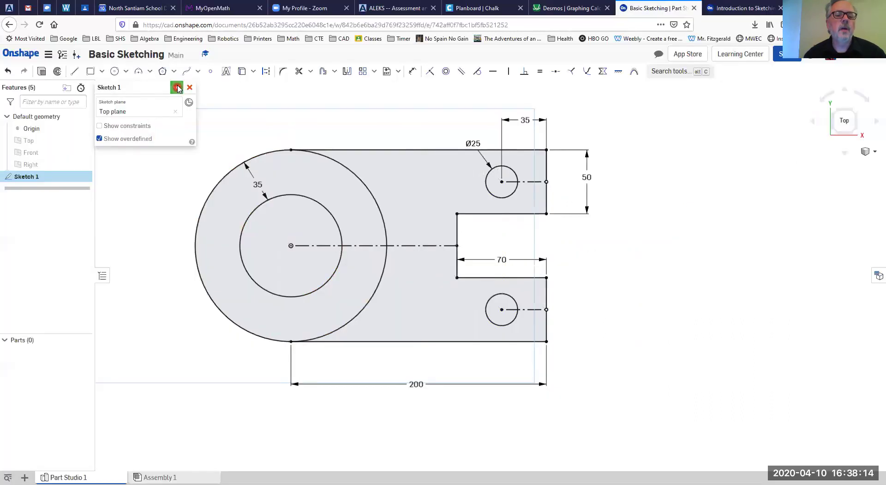
{"action": "left_click", "coordinate": [177, 88]}
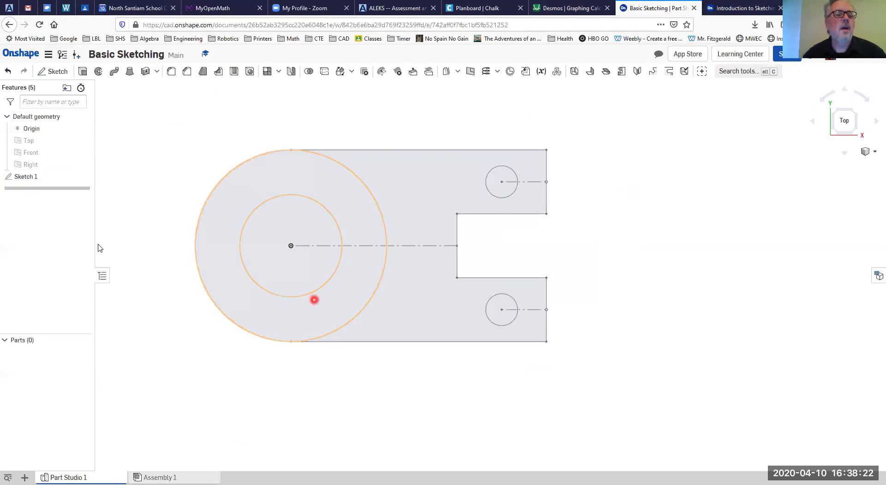
- Select the whole of Sketch 1 to inspect its highlighted geometry, and clear the selection
{"action": "left_click", "coordinate": [20, 180]}
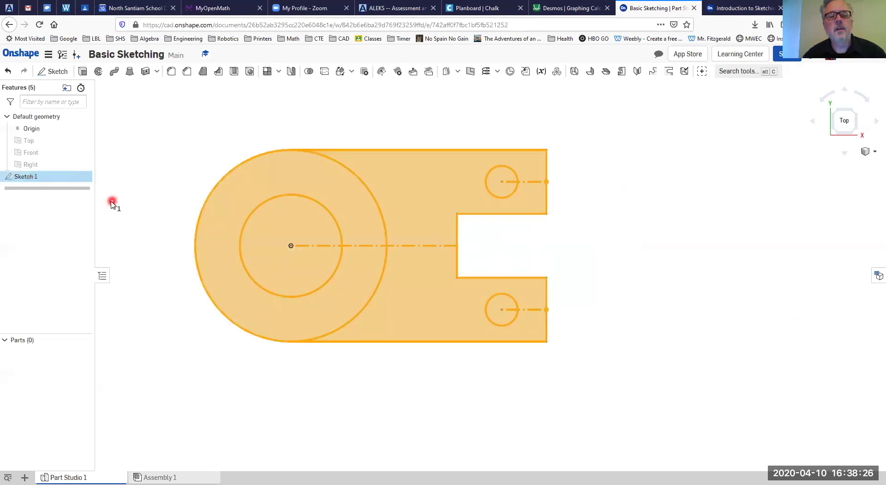
{"action": "left_click", "coordinate": [26, 178]}
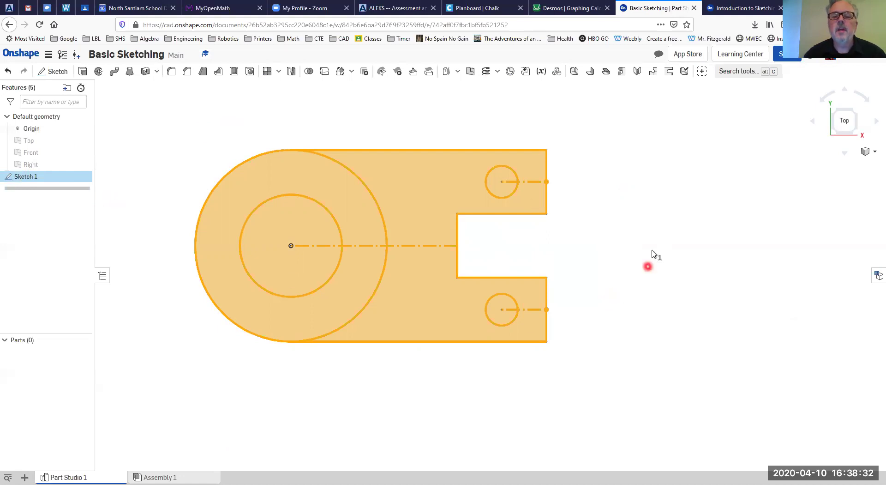
{"action": "left_click", "coordinate": [623, 185]}
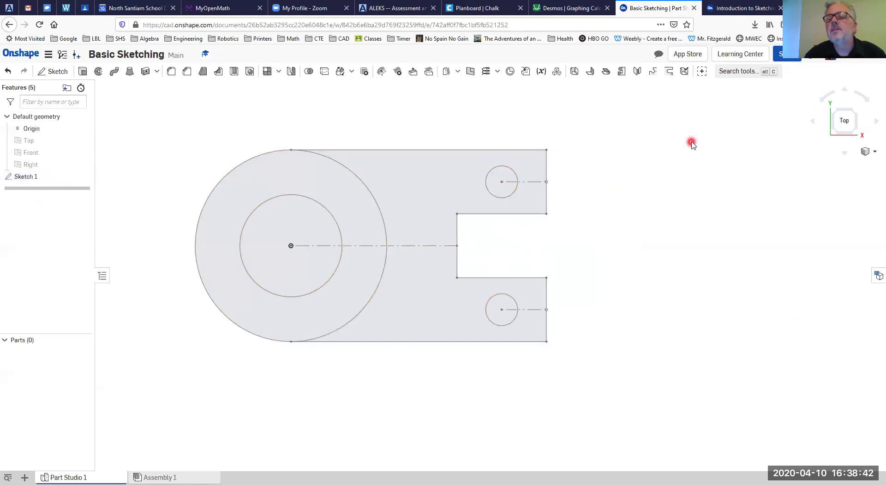
- Check slide 8 of the exercise, and measure the area of the tabbed region outside the large circle in the Basic Sketching document
{"action": "left_click", "coordinate": [745, 8]}
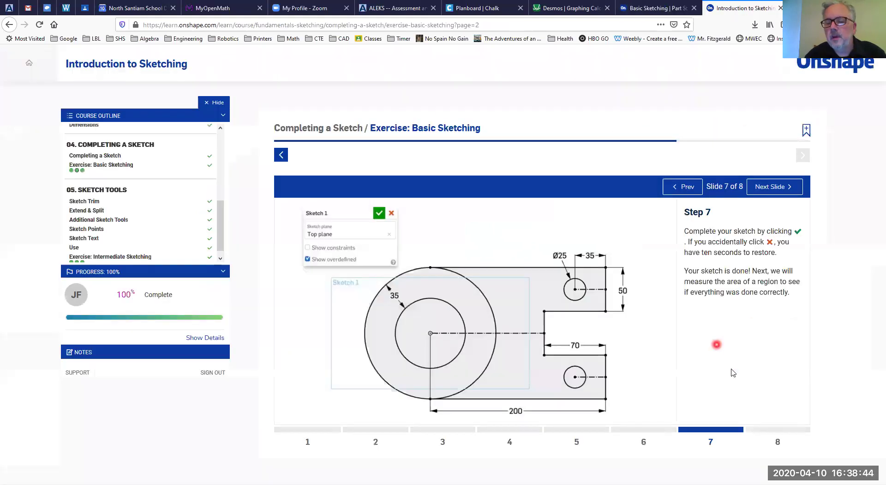
{"action": "left_click", "coordinate": [757, 431]}
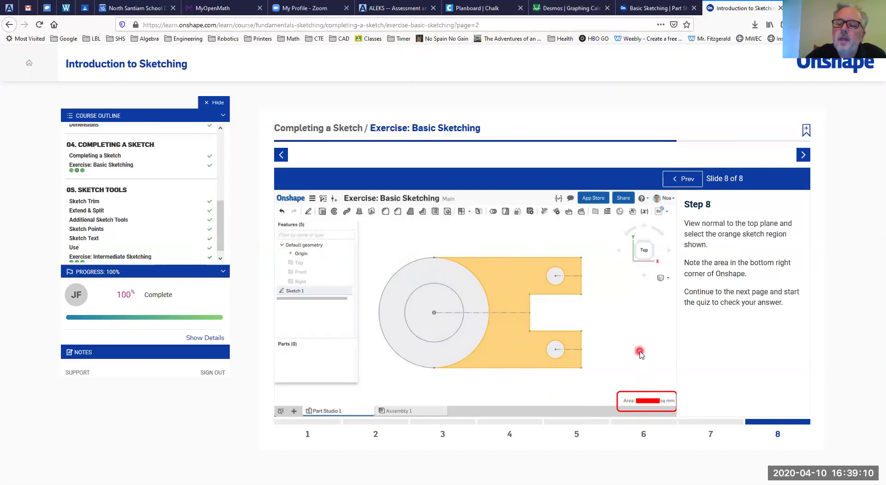
{"action": "left_click", "coordinate": [658, 8]}
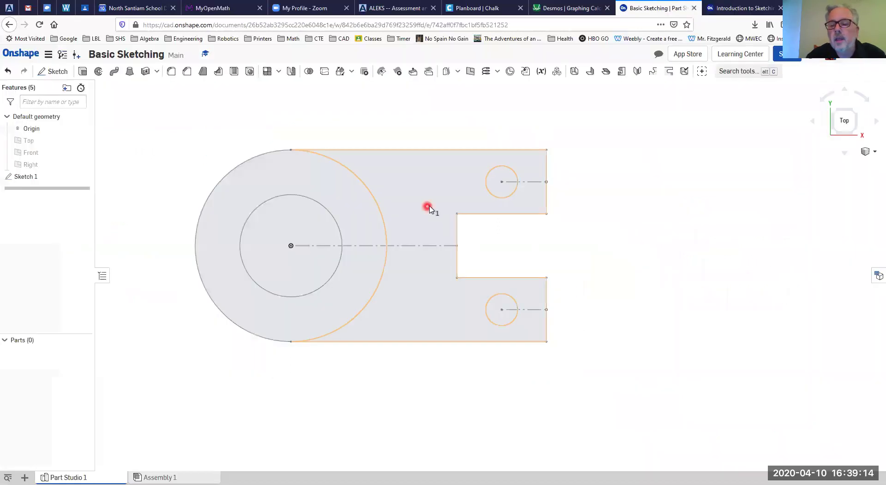
{"action": "left_click", "coordinate": [440, 208]}
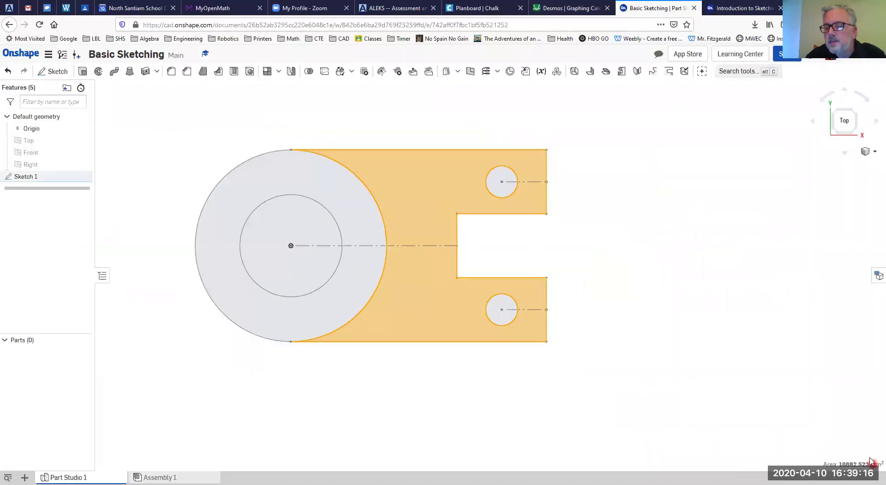